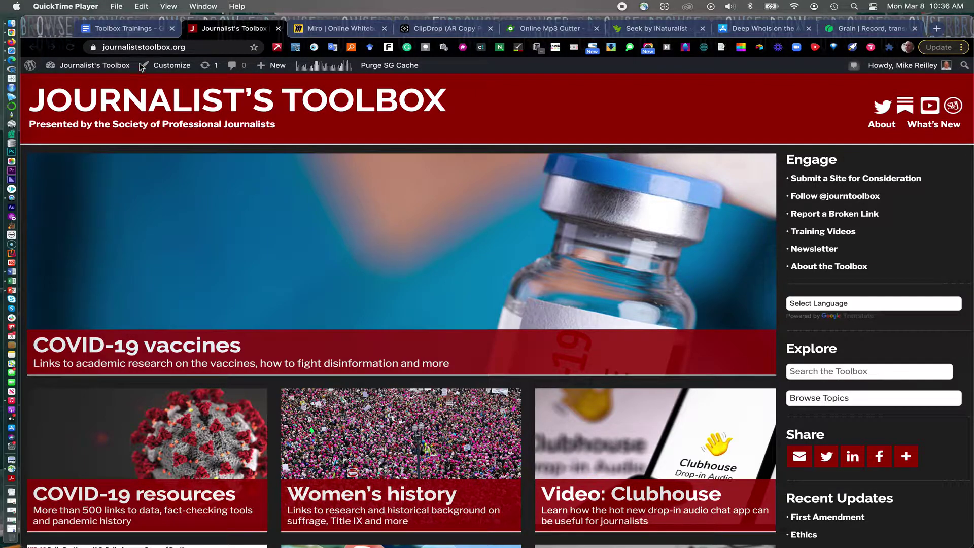
Switch to the 'Toolbox Trainings' Google Docs tab
{"action": "left_click", "coordinate": [140, 29]}
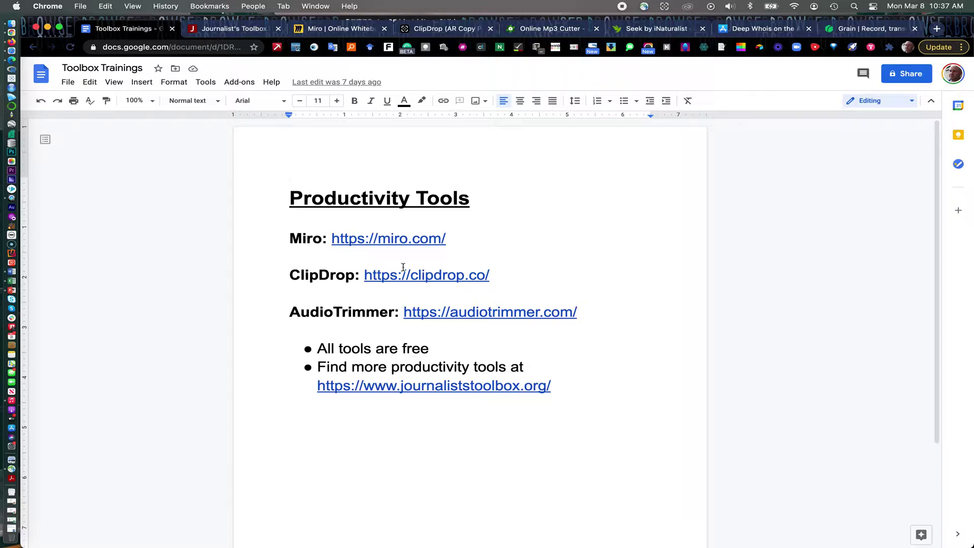
Go back to the Journalist's Toolbox homepage tab
{"action": "left_click", "coordinate": [232, 30]}
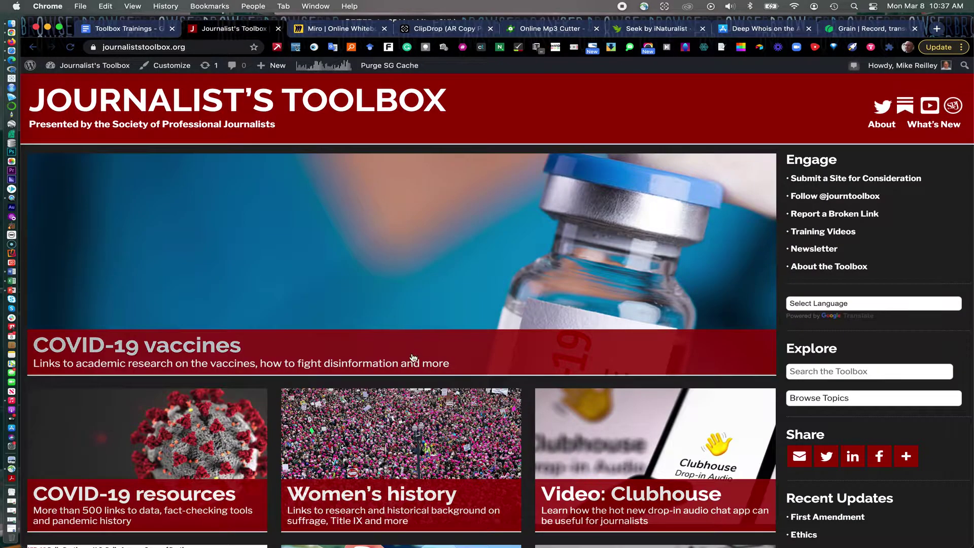
Open the Productivity Tools page in the Digital journalism category
{"action": "scroll", "coordinate": [411, 376], "scroll_direction": "down", "scroll_amount": 5}
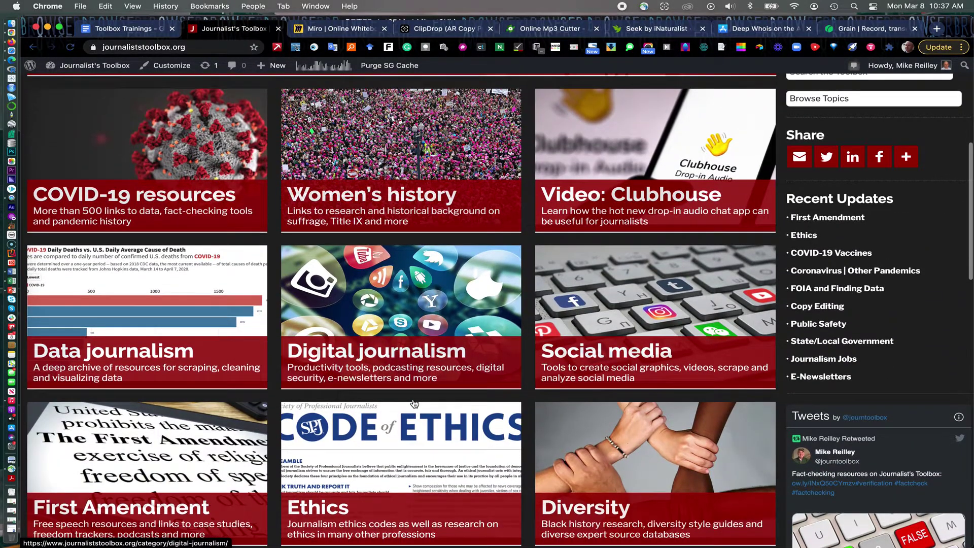
{"action": "left_click", "coordinate": [363, 356]}
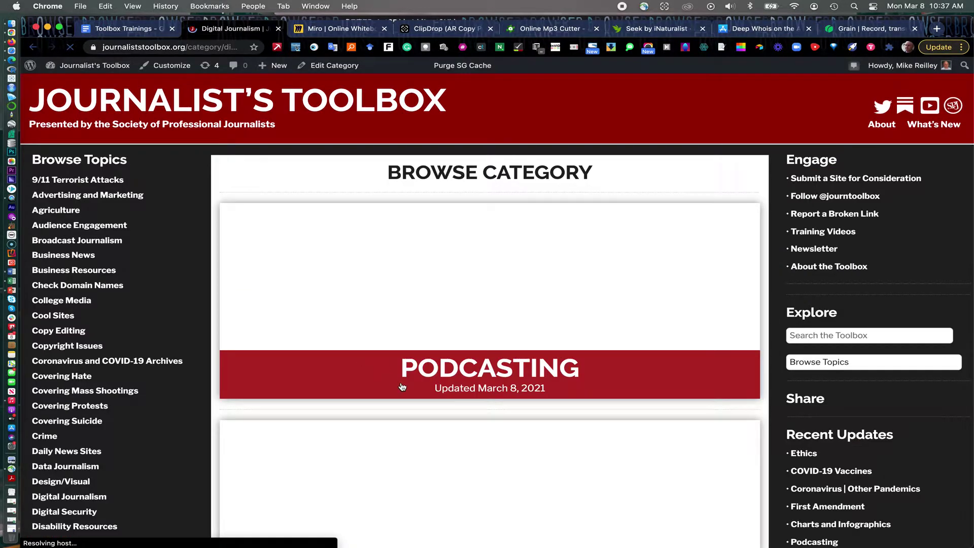
{"action": "scroll", "coordinate": [402, 387], "scroll_direction": "down", "scroll_amount": 7}
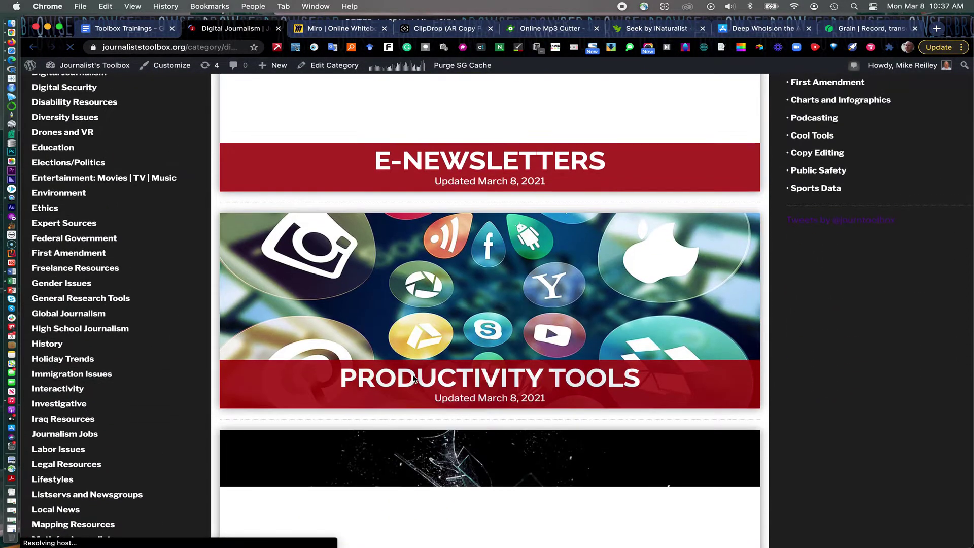
{"action": "scroll", "coordinate": [416, 380], "scroll_direction": "up", "scroll_amount": 1}
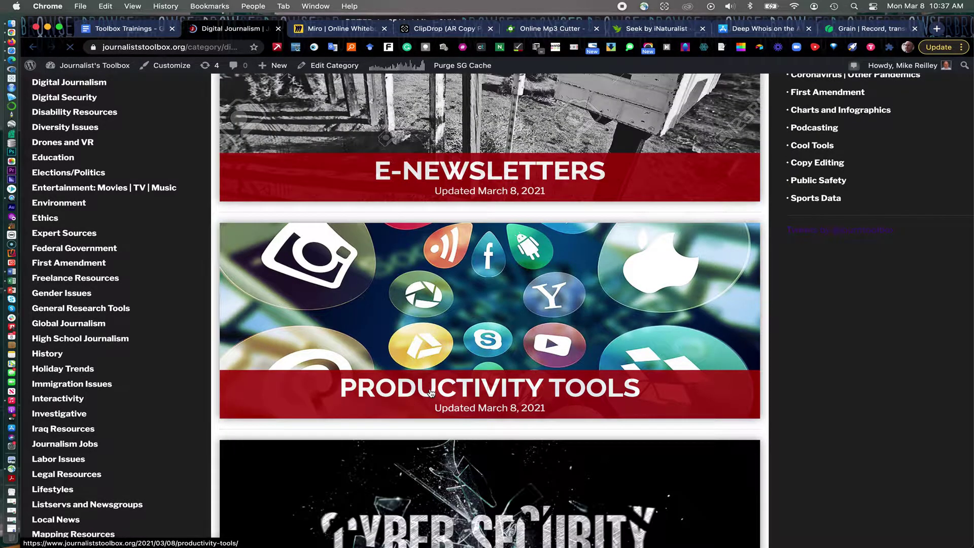
{"action": "left_click", "coordinate": [430, 392]}
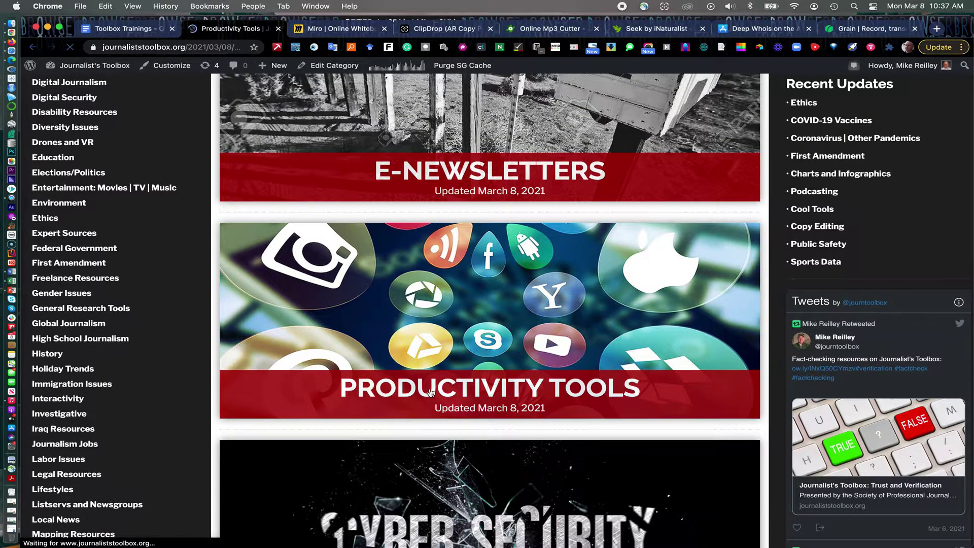
Scroll through the Productivity Tools list, then view Miro's Free, Team, Business and Enterprise plans
{"action": "scroll", "coordinate": [429, 388], "scroll_direction": "down", "scroll_amount": 5}
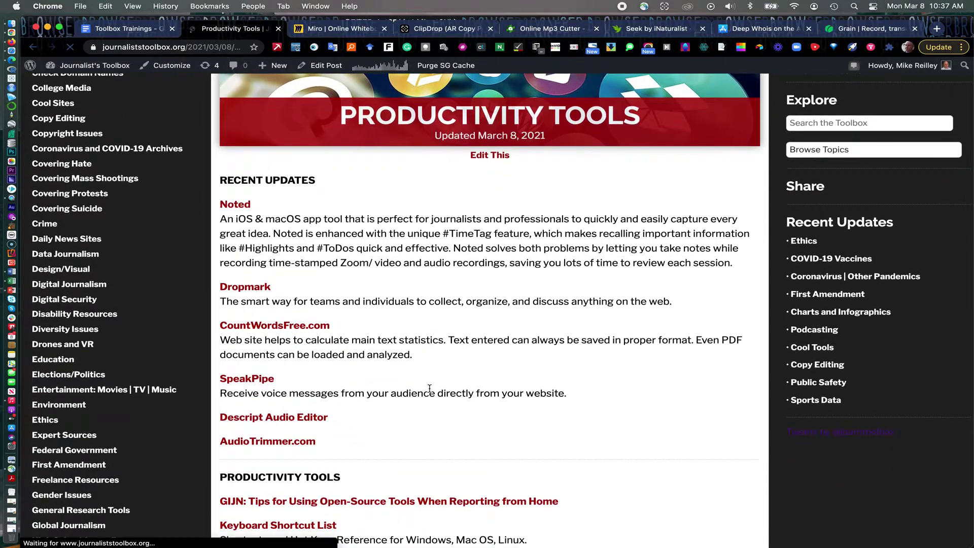
{"action": "scroll", "coordinate": [429, 388], "scroll_direction": "down", "scroll_amount": 8}
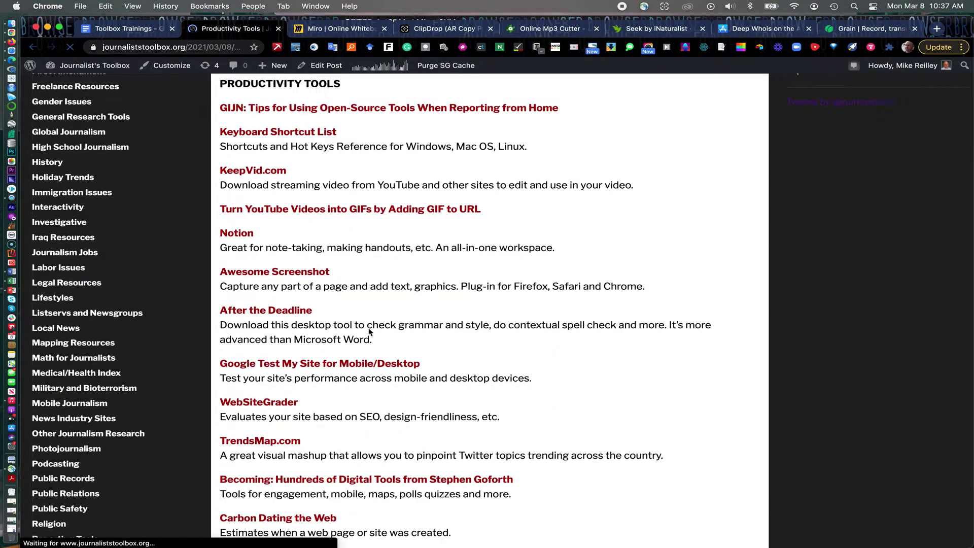
{"action": "scroll", "coordinate": [369, 331], "scroll_direction": "down", "scroll_amount": 11}
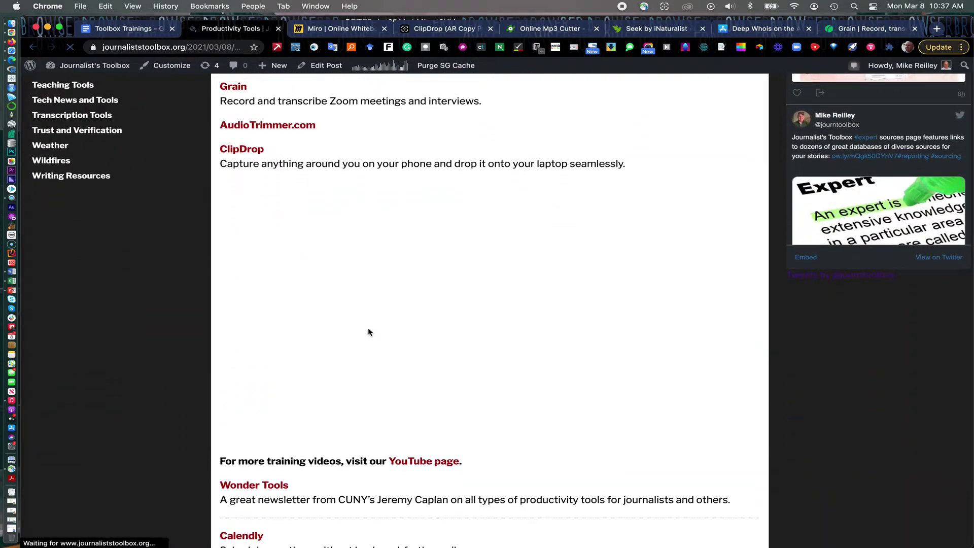
{"action": "scroll", "coordinate": [368, 332], "scroll_direction": "down", "scroll_amount": 10}
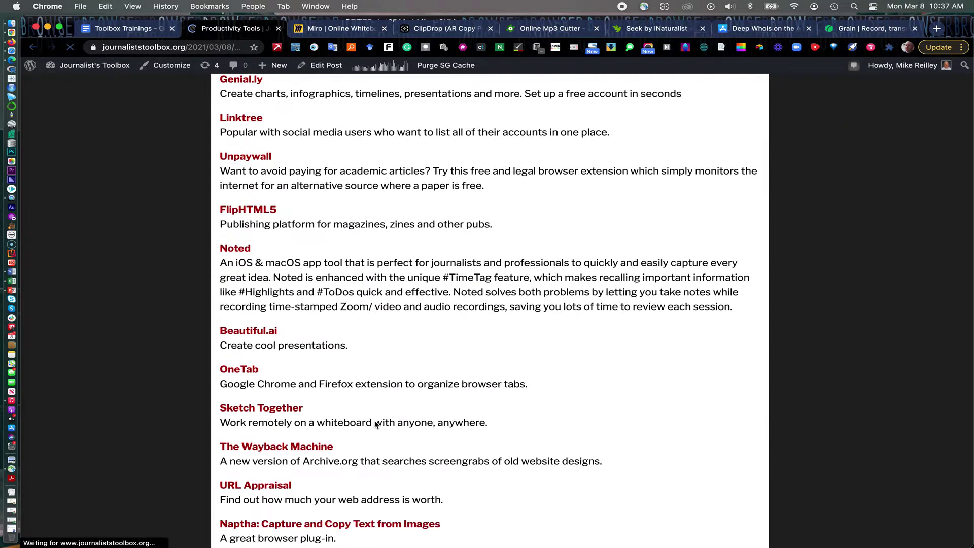
{"action": "scroll", "coordinate": [376, 424], "scroll_direction": "down", "scroll_amount": 2}
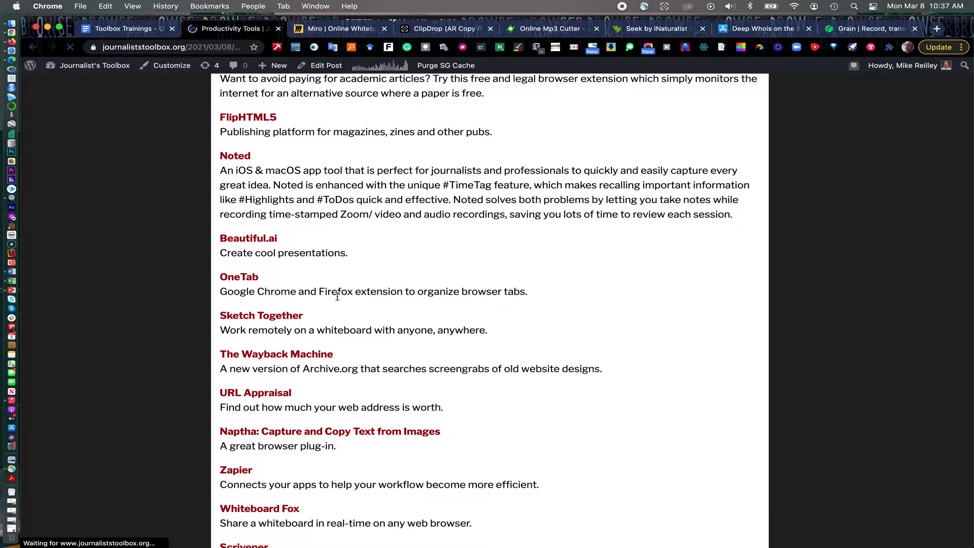
{"action": "scroll", "coordinate": [337, 295], "scroll_direction": "up", "scroll_amount": 12}
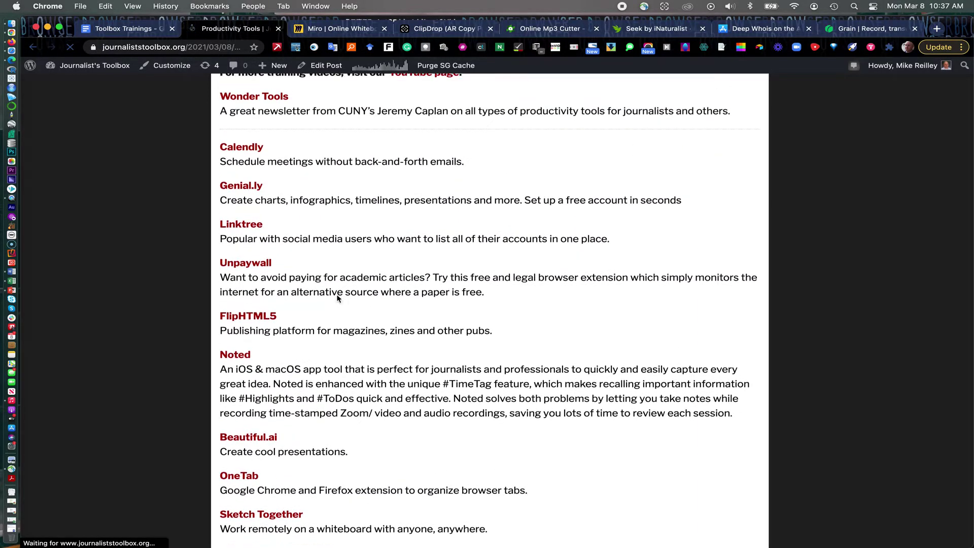
{"action": "scroll", "coordinate": [337, 297], "scroll_direction": "up", "scroll_amount": 13}
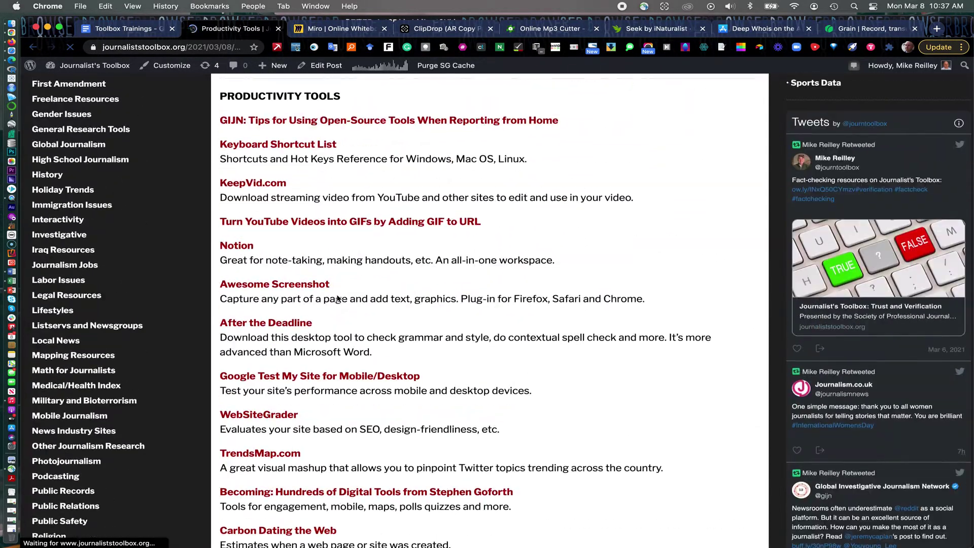
{"action": "scroll", "coordinate": [337, 295], "scroll_direction": "up", "scroll_amount": 7}
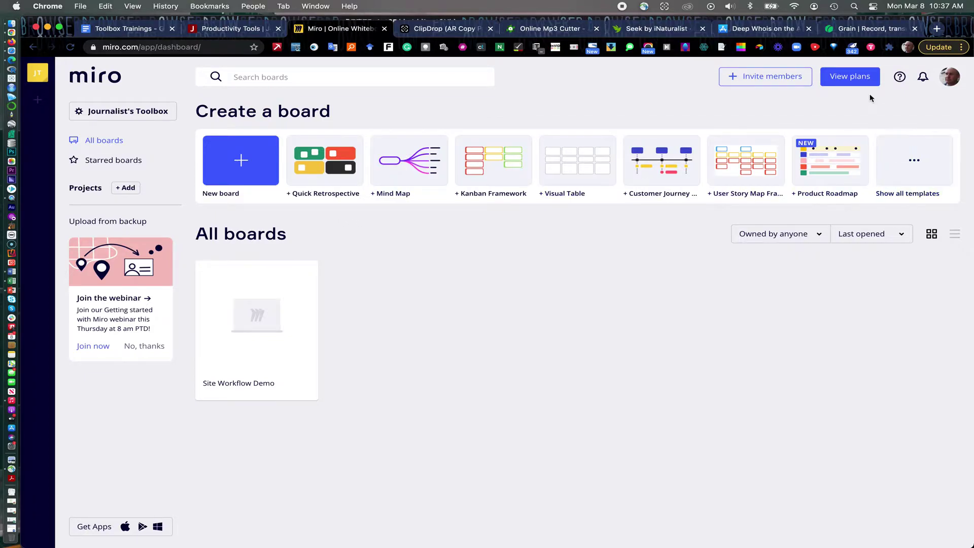
{"action": "left_click", "coordinate": [853, 81]}
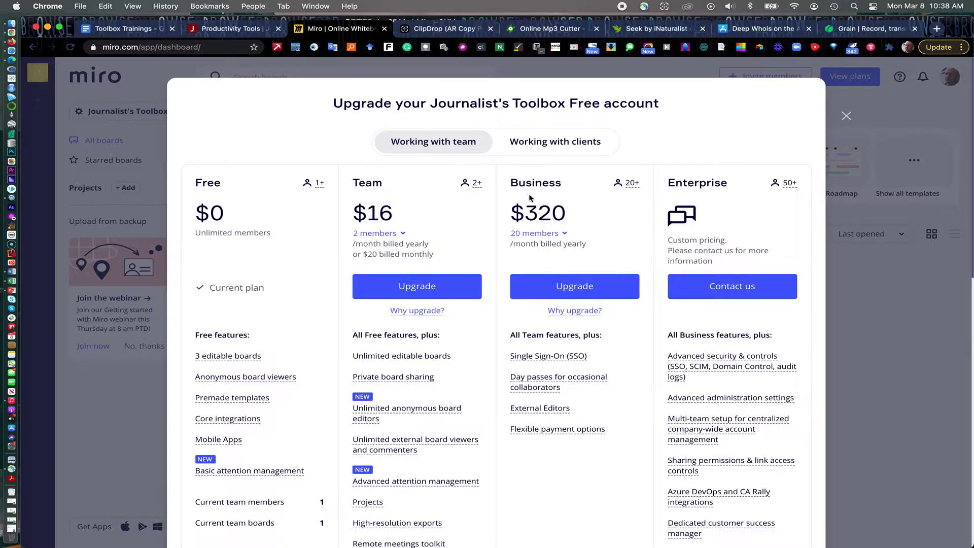
{"action": "left_click", "coordinate": [847, 116]}
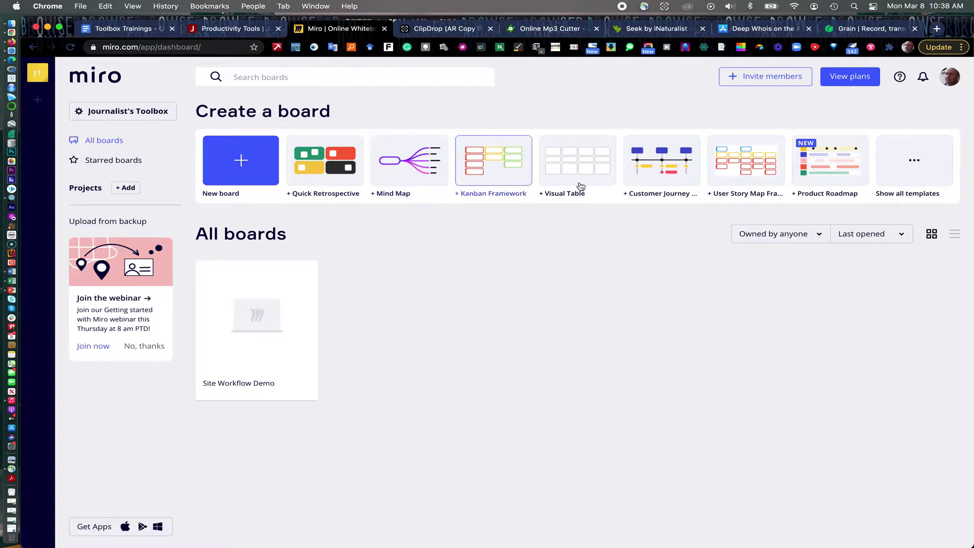
Show all Miro templates and browse Mapping & Diagramming ones like Mind Map, Flowchart and Concept Map
{"action": "left_click", "coordinate": [918, 163]}
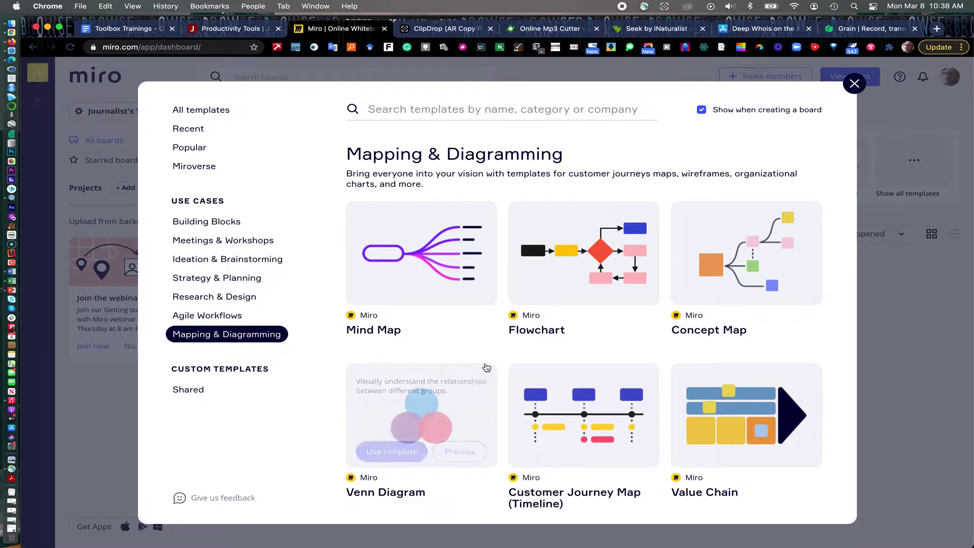
{"action": "scroll", "coordinate": [500, 361], "scroll_direction": "down", "scroll_amount": 5}
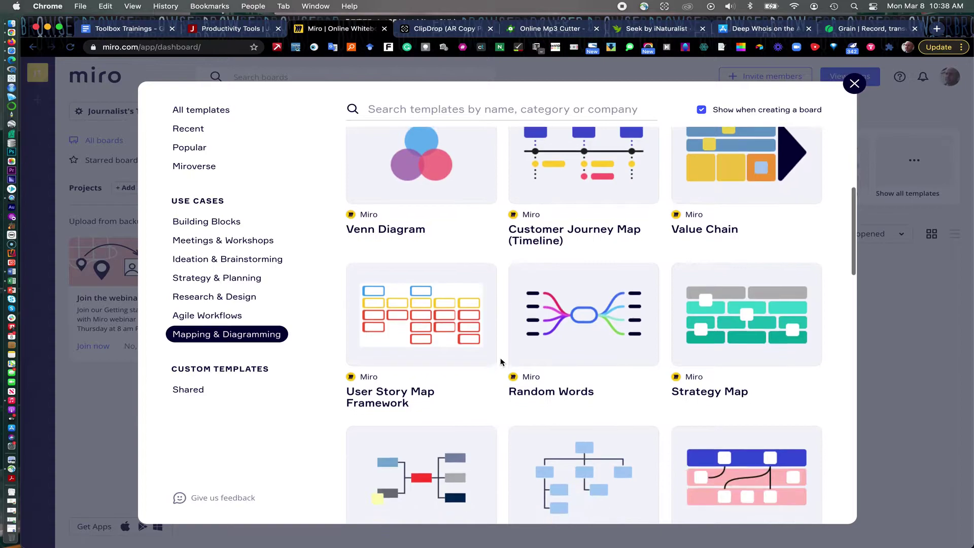
{"action": "scroll", "coordinate": [501, 362], "scroll_direction": "down", "scroll_amount": 5}
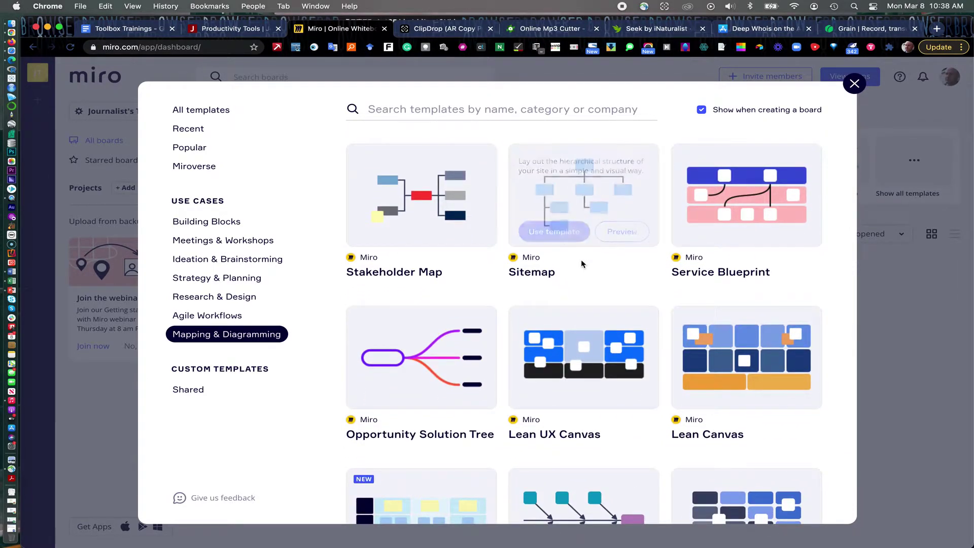
{"action": "scroll", "coordinate": [504, 297], "scroll_direction": "down", "scroll_amount": 5}
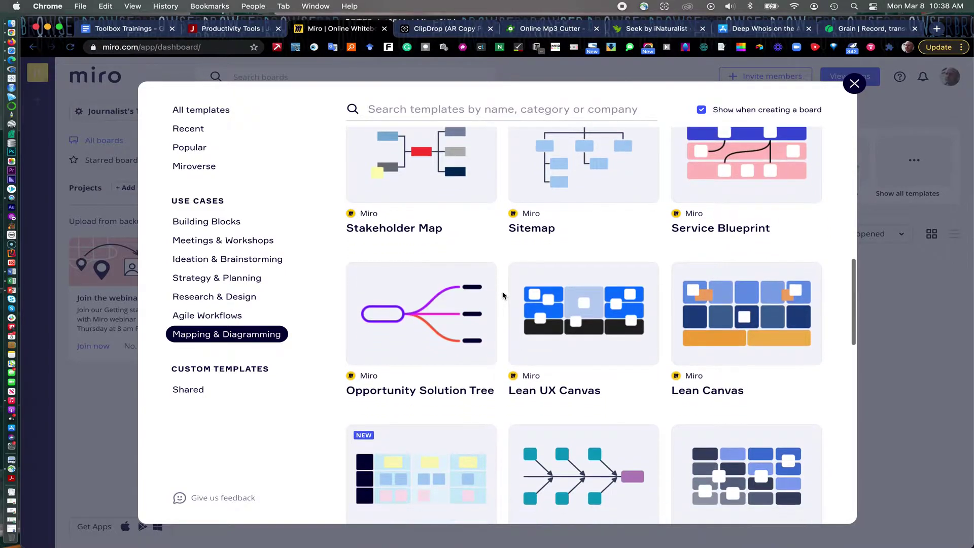
{"action": "scroll", "coordinate": [502, 304], "scroll_direction": "down", "scroll_amount": 6}
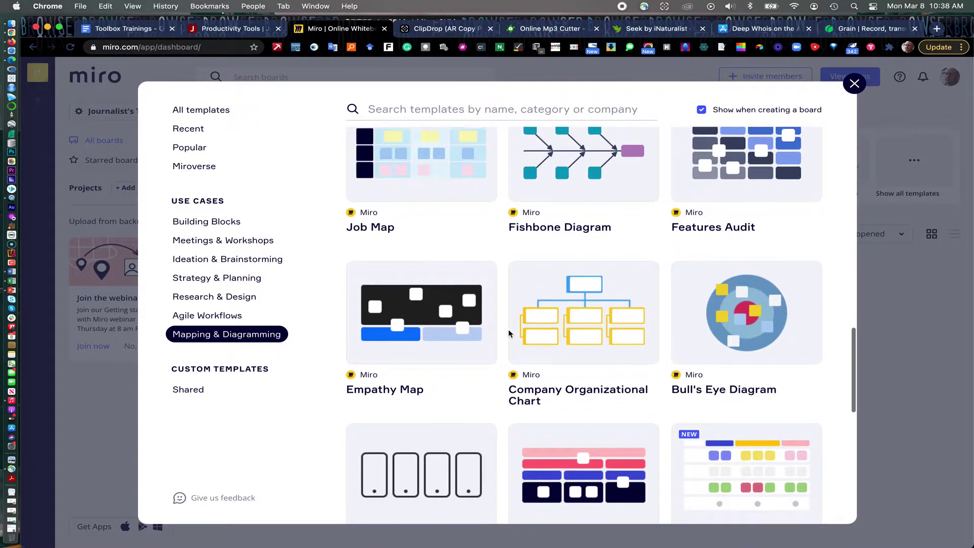
{"action": "scroll", "coordinate": [509, 333], "scroll_direction": "down", "scroll_amount": 3}
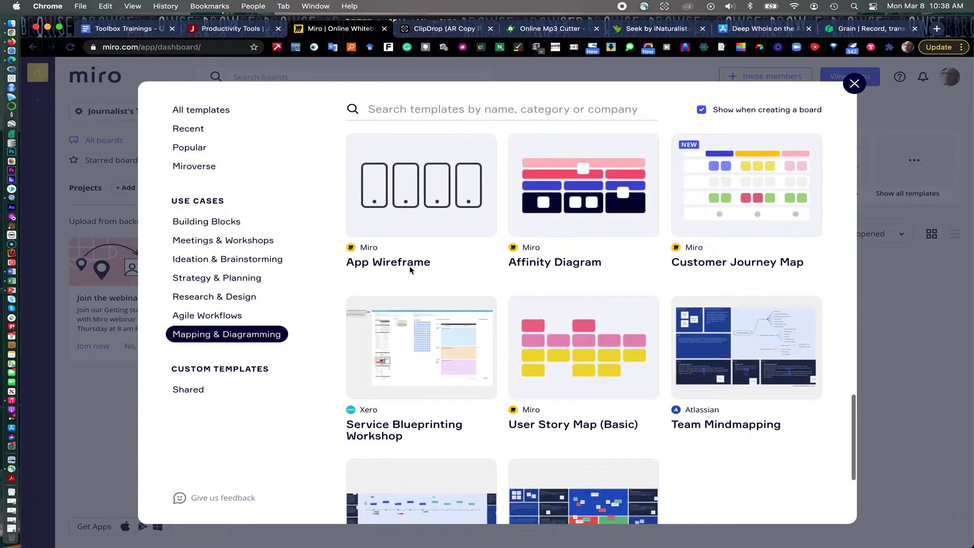
{"action": "mouse_move", "coordinate": [374, 194]}
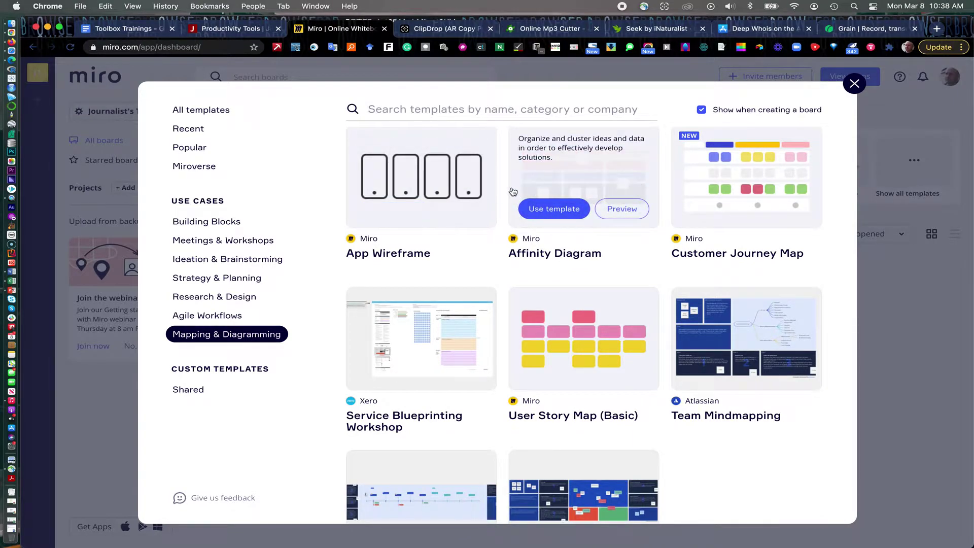
{"action": "scroll", "coordinate": [505, 178], "scroll_direction": "up", "scroll_amount": 1}
{"action": "scroll", "coordinate": [506, 178], "scroll_direction": "up", "scroll_amount": 15}
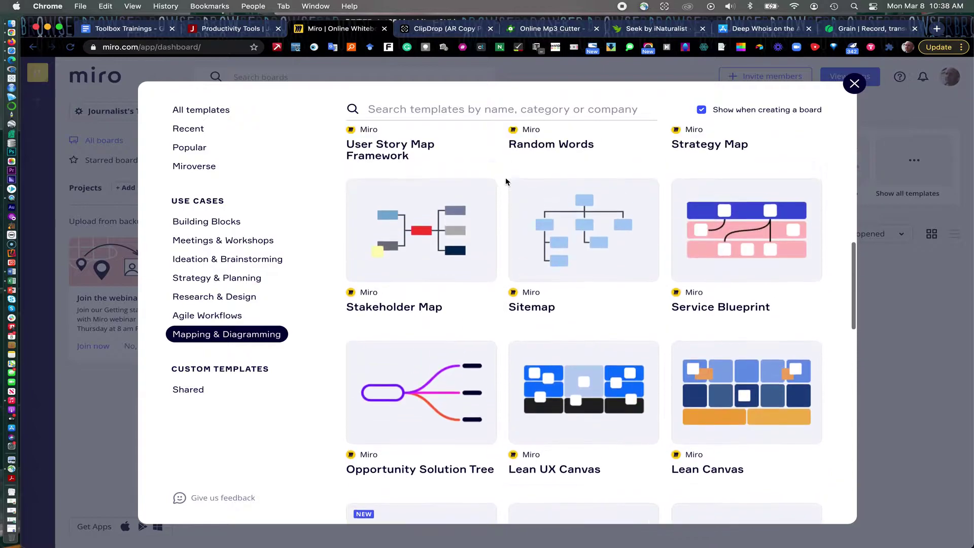
{"action": "scroll", "coordinate": [505, 178], "scroll_direction": "up", "scroll_amount": 7}
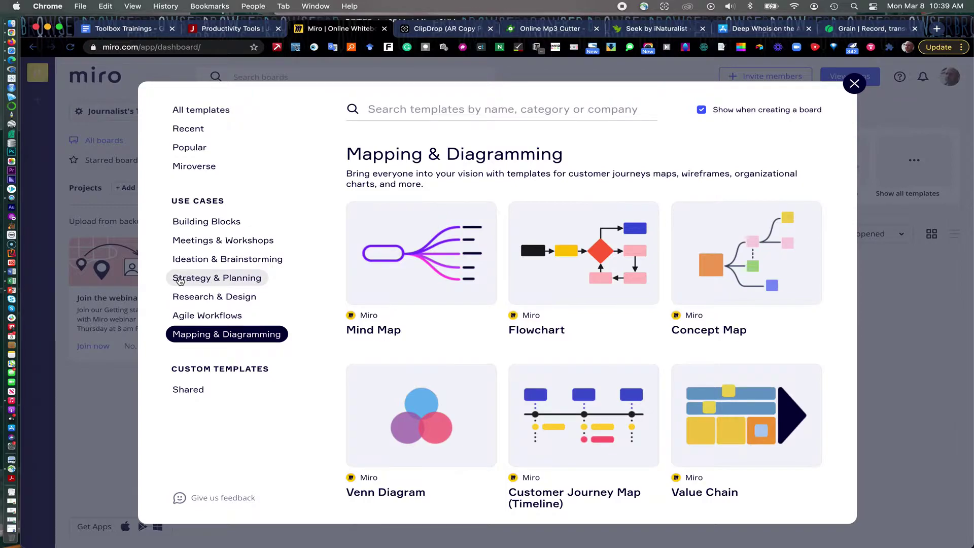
Browse the Strategy & Planning templates, such as Workflow, Value Stream Map and Timeline
{"action": "left_click", "coordinate": [180, 280]}
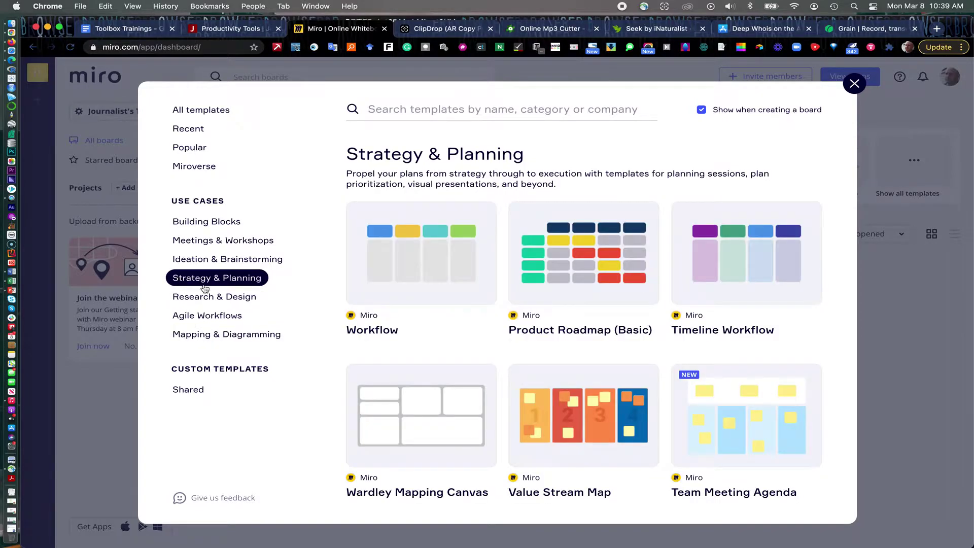
{"action": "scroll", "coordinate": [487, 335], "scroll_direction": "down", "scroll_amount": 4}
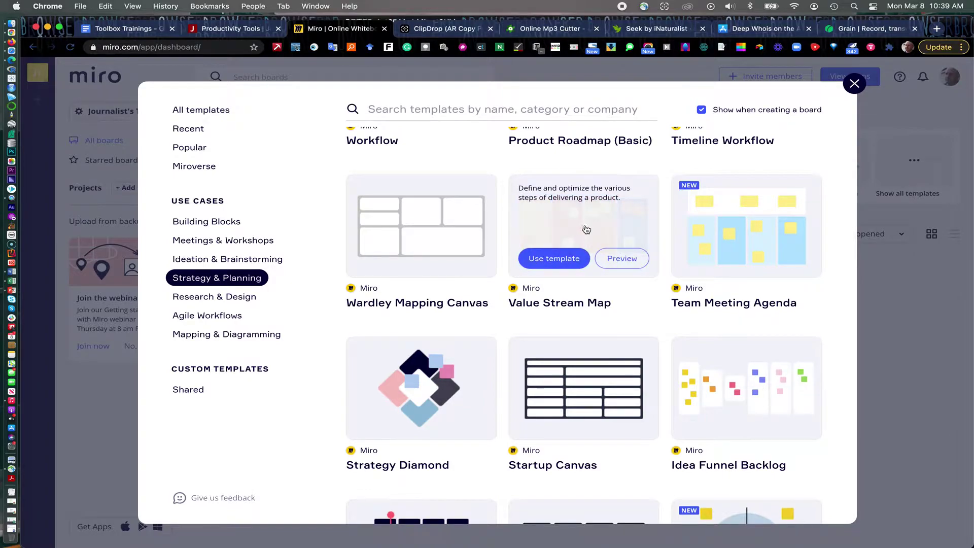
{"action": "mouse_move", "coordinate": [770, 240]}
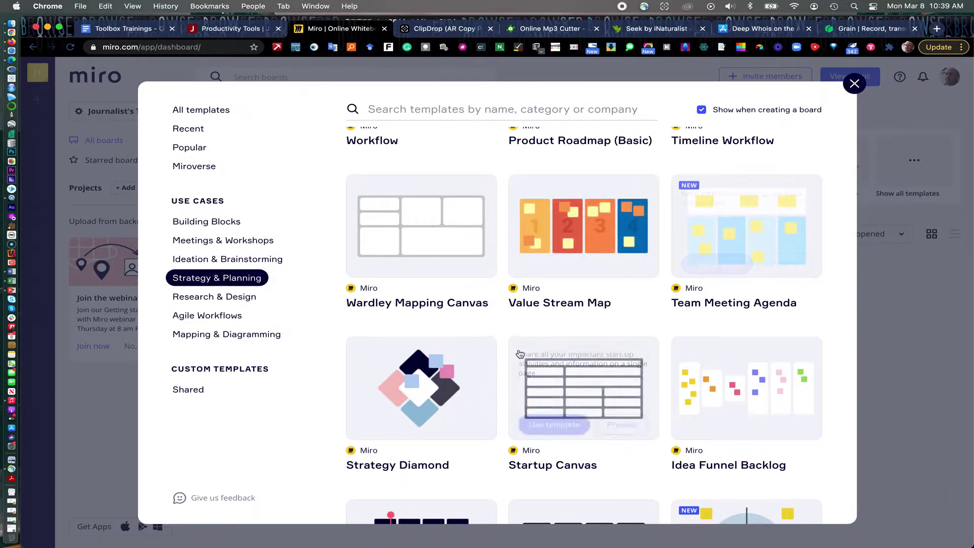
{"action": "scroll", "coordinate": [502, 312], "scroll_direction": "down", "scroll_amount": 7}
{"action": "scroll", "coordinate": [500, 313], "scroll_direction": "down", "scroll_amount": 2}
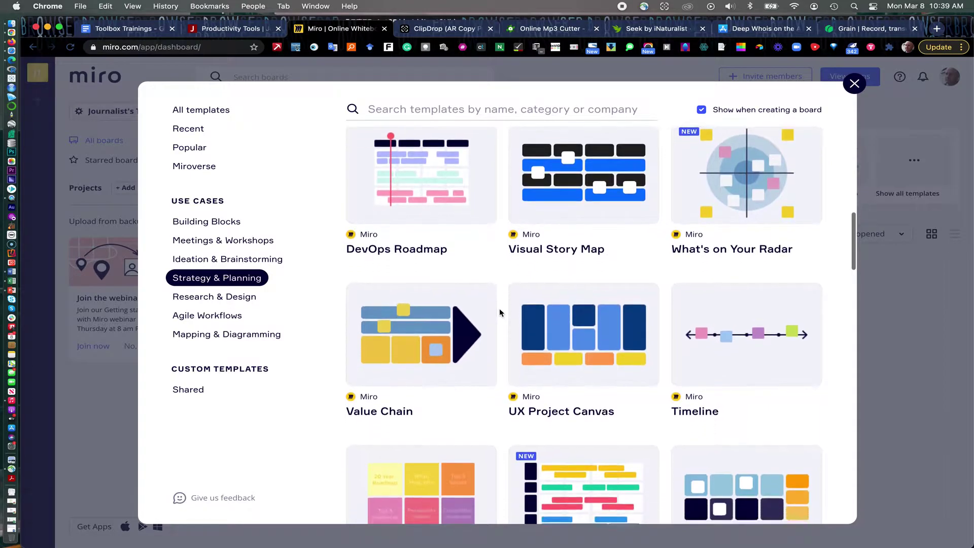
{"action": "mouse_move", "coordinate": [574, 183]}
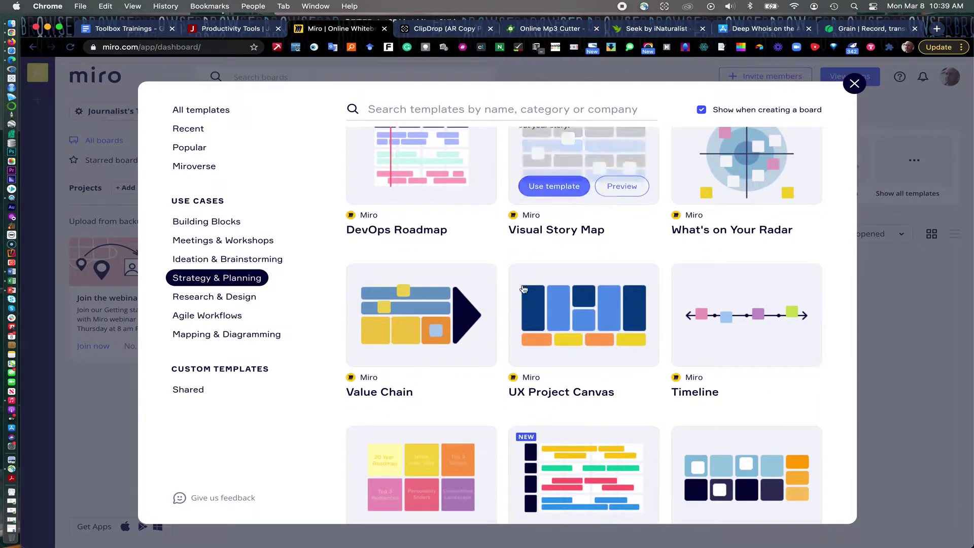
{"action": "scroll", "coordinate": [480, 335], "scroll_direction": "down", "scroll_amount": 1}
{"action": "mouse_move", "coordinate": [802, 299]}
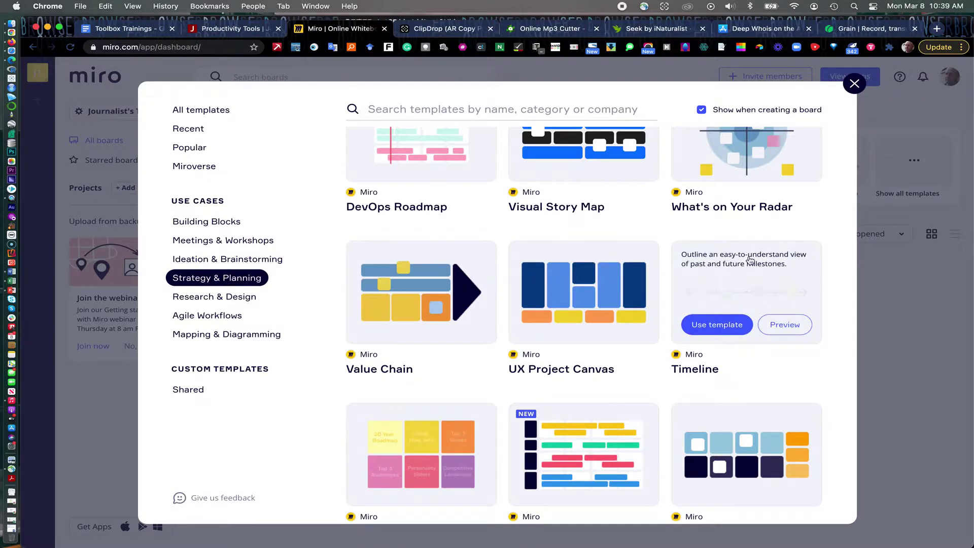
{"action": "scroll", "coordinate": [653, 373], "scroll_direction": "down", "scroll_amount": 10}
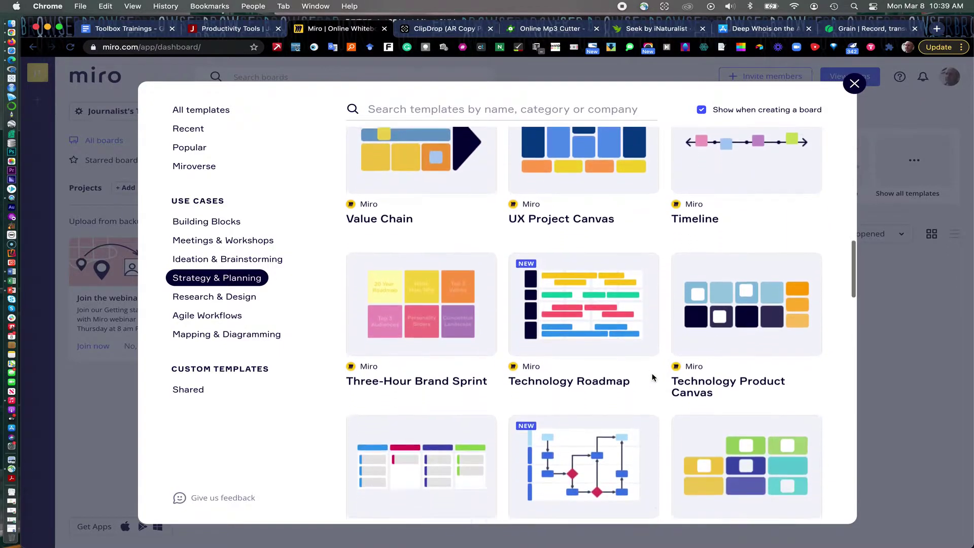
{"action": "scroll", "coordinate": [653, 377], "scroll_direction": "down", "scroll_amount": 9}
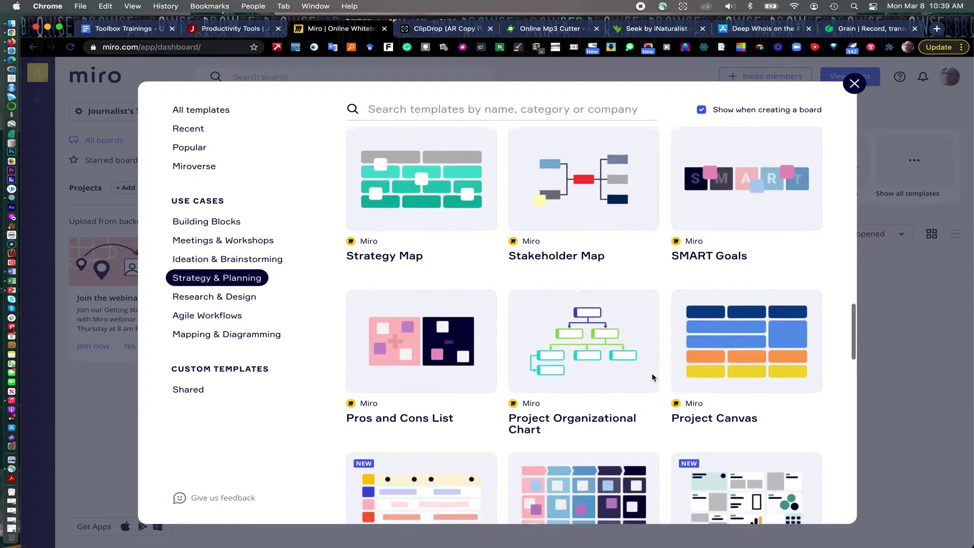
{"action": "scroll", "coordinate": [653, 377], "scroll_direction": "up", "scroll_amount": 15}
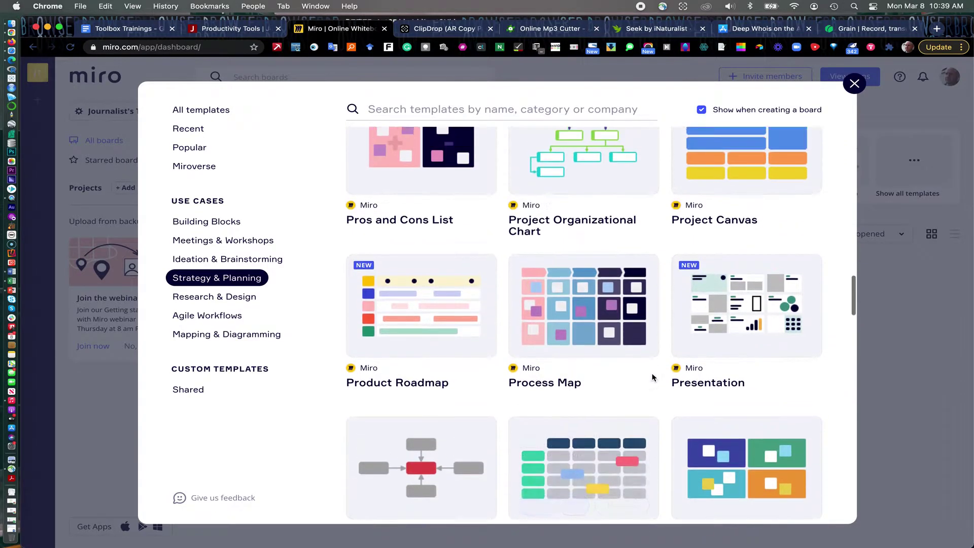
Browse the Ideation & Brainstorming templates
{"action": "left_click", "coordinate": [237, 260]}
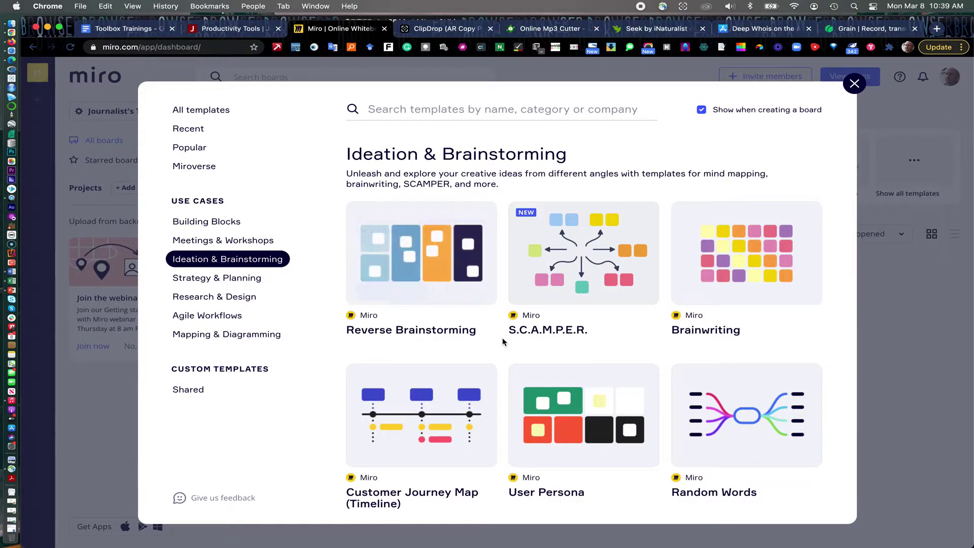
{"action": "scroll", "coordinate": [504, 337], "scroll_direction": "down", "scroll_amount": 6}
{"action": "scroll", "coordinate": [504, 341], "scroll_direction": "down", "scroll_amount": 3}
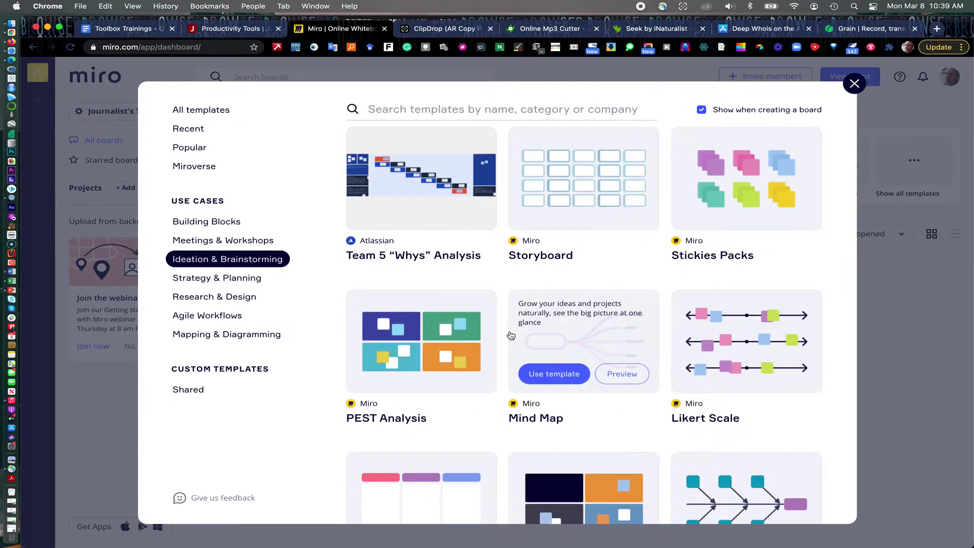
{"action": "scroll", "coordinate": [496, 365], "scroll_direction": "down", "scroll_amount": 2}
{"action": "scroll", "coordinate": [496, 365], "scroll_direction": "down", "scroll_amount": 5}
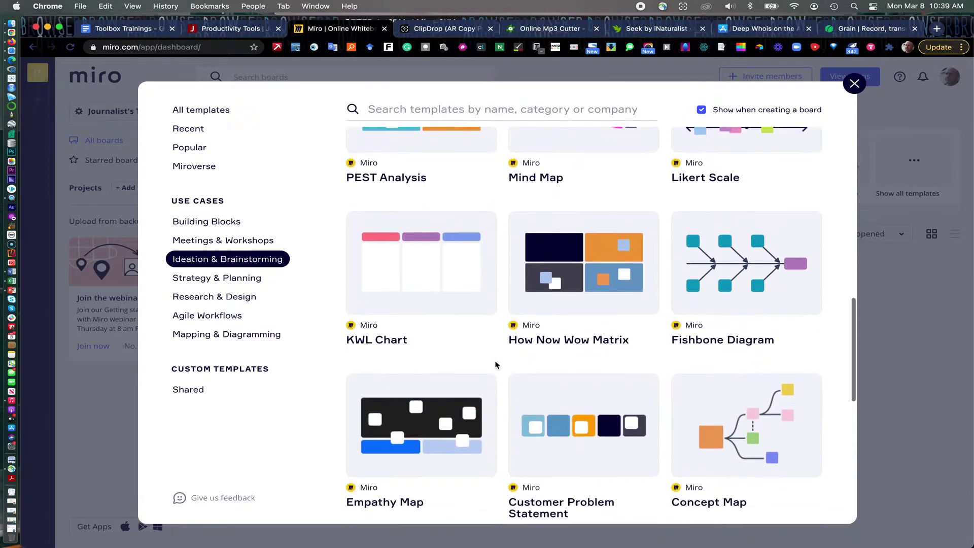
Browse the Meetings & Workshops templates, then return to the Mapping & Diagramming category
{"action": "left_click", "coordinate": [217, 242]}
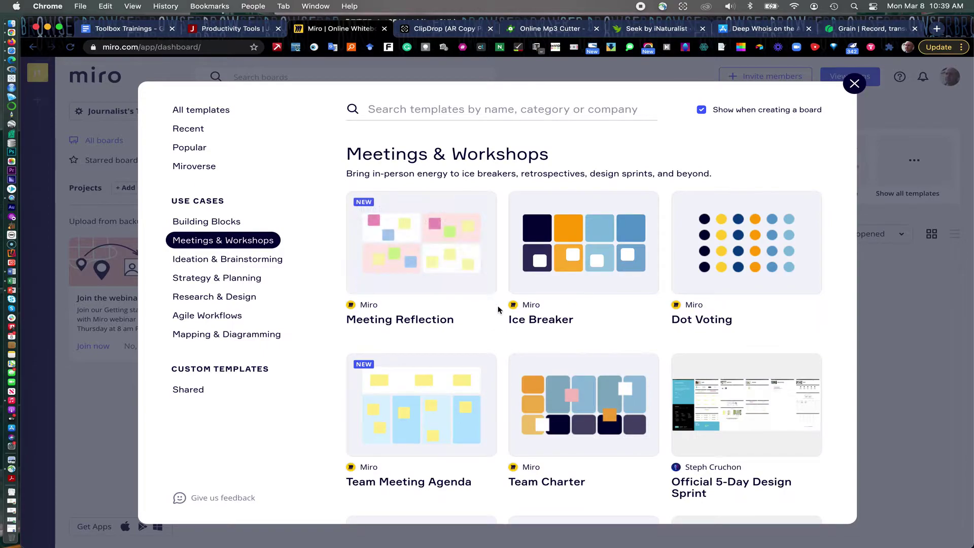
{"action": "scroll", "coordinate": [499, 305], "scroll_direction": "down", "scroll_amount": 5}
{"action": "scroll", "coordinate": [498, 309], "scroll_direction": "down", "scroll_amount": 5}
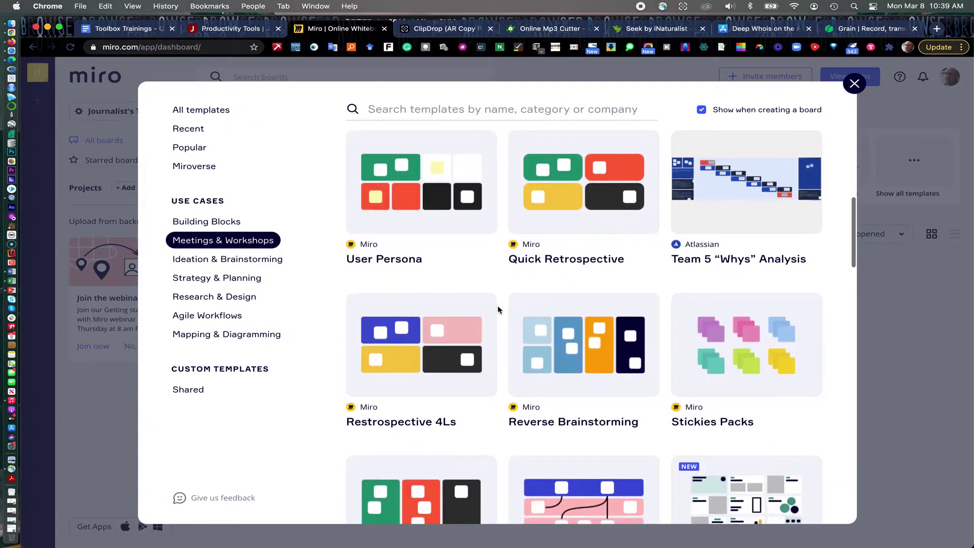
{"action": "scroll", "coordinate": [498, 310], "scroll_direction": "up", "scroll_amount": 2}
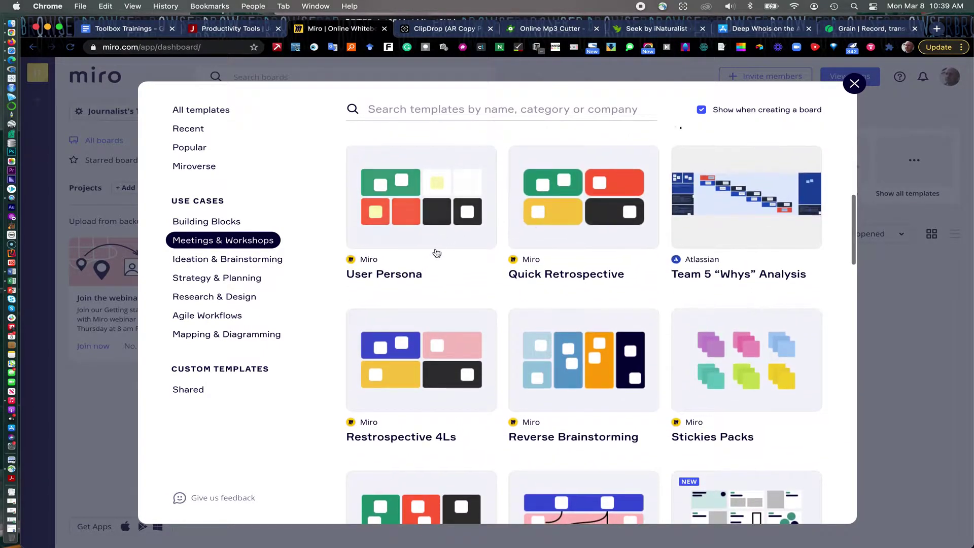
{"action": "mouse_move", "coordinate": [493, 332]}
{"action": "scroll", "coordinate": [493, 332], "scroll_direction": "down", "scroll_amount": 1}
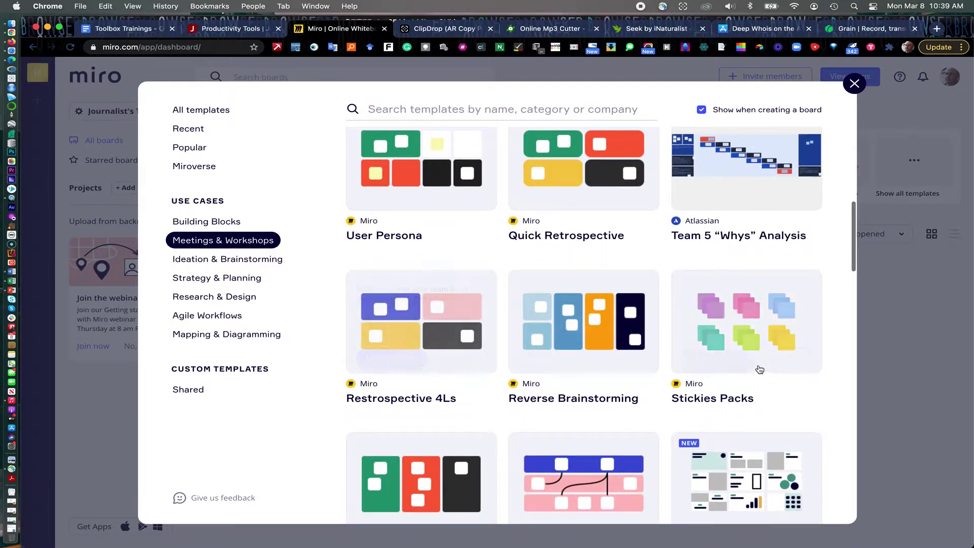
{"action": "mouse_move", "coordinate": [751, 335]}
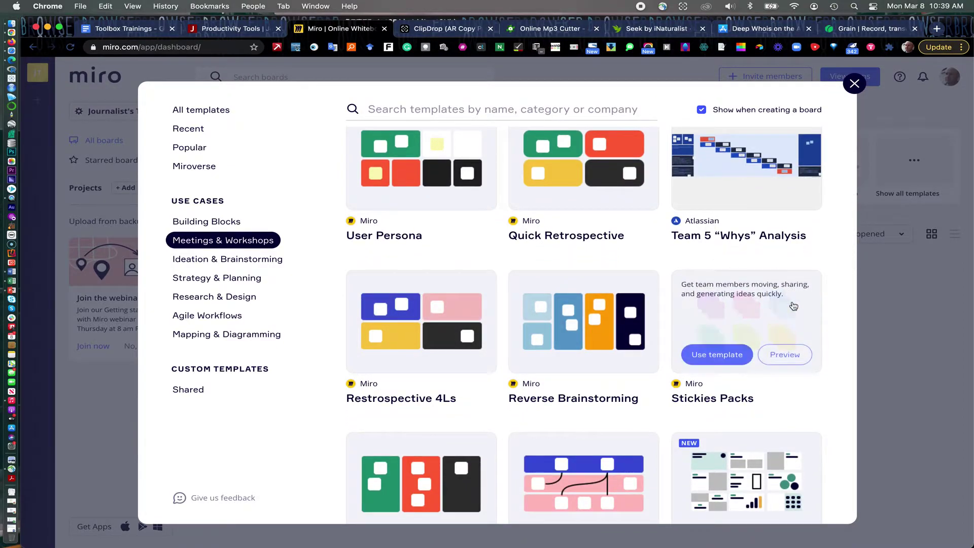
{"action": "scroll", "coordinate": [654, 402], "scroll_direction": "down", "scroll_amount": 6}
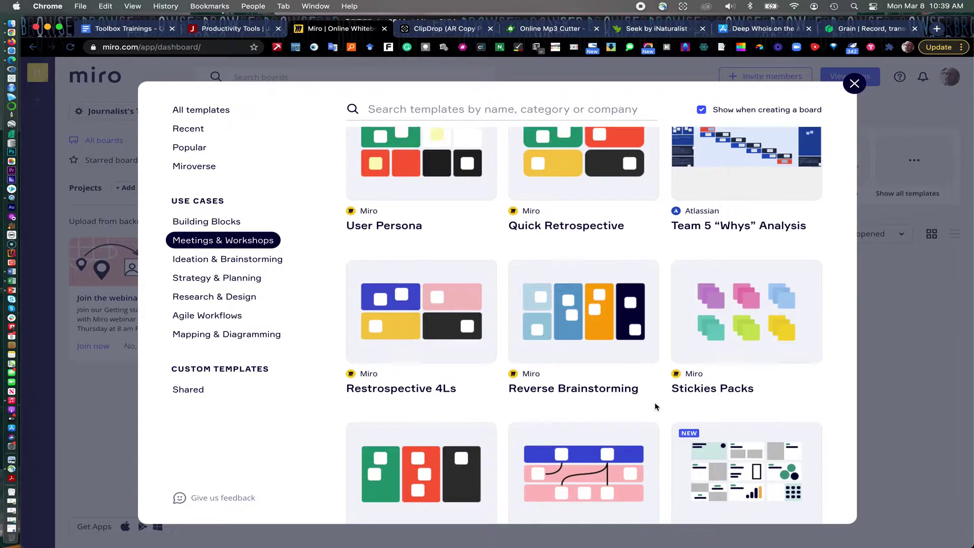
{"action": "scroll", "coordinate": [654, 402], "scroll_direction": "down", "scroll_amount": 10}
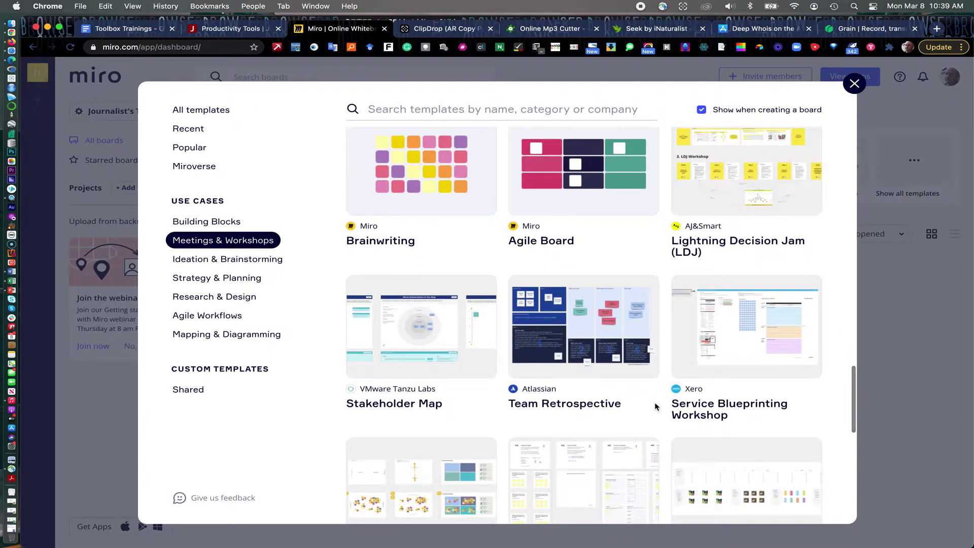
{"action": "scroll", "coordinate": [655, 404], "scroll_direction": "down", "scroll_amount": 10}
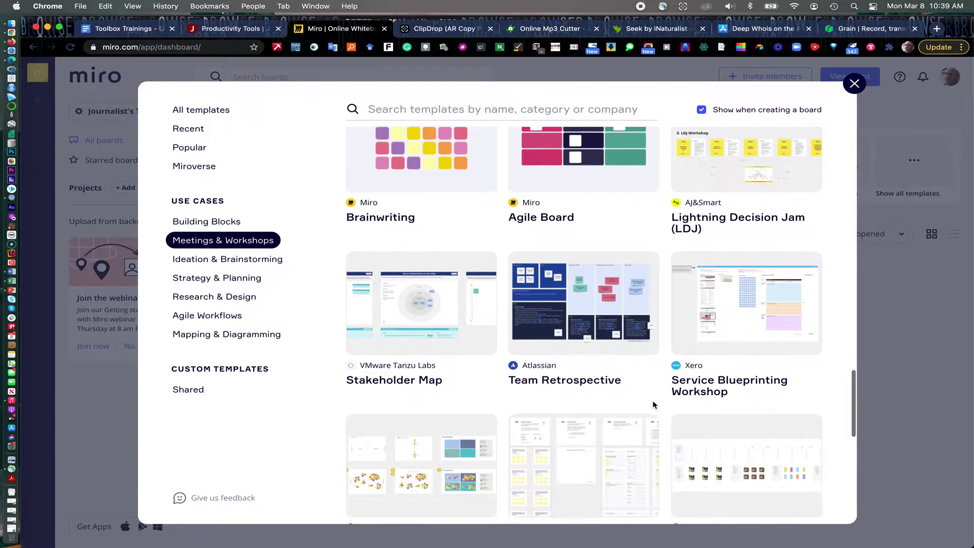
{"action": "scroll", "coordinate": [653, 405], "scroll_direction": "up", "scroll_amount": 10}
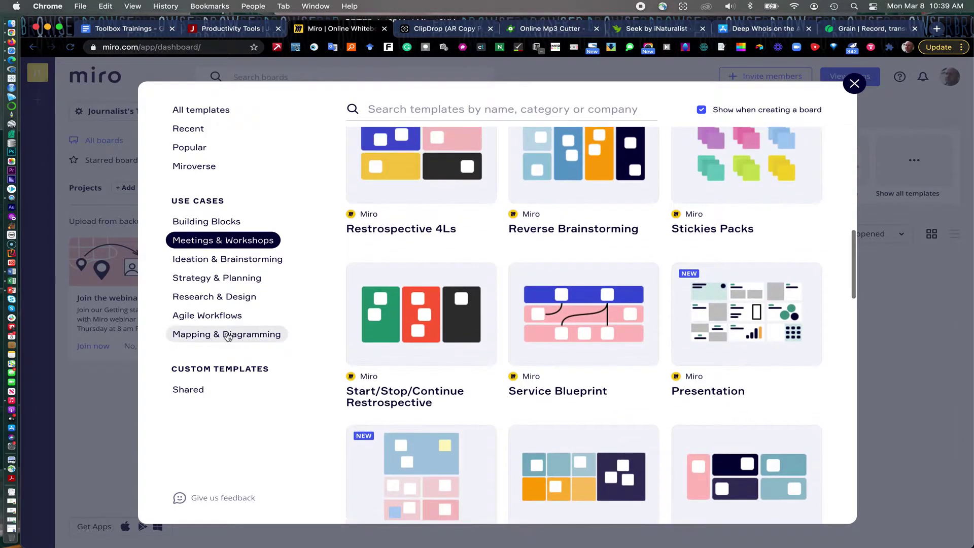
{"action": "left_click", "coordinate": [247, 333]}
Create a new shared board from the Sitemap template and open the diagram's more-actions menu
{"action": "scroll", "coordinate": [464, 351], "scroll_direction": "down", "scroll_amount": 10}
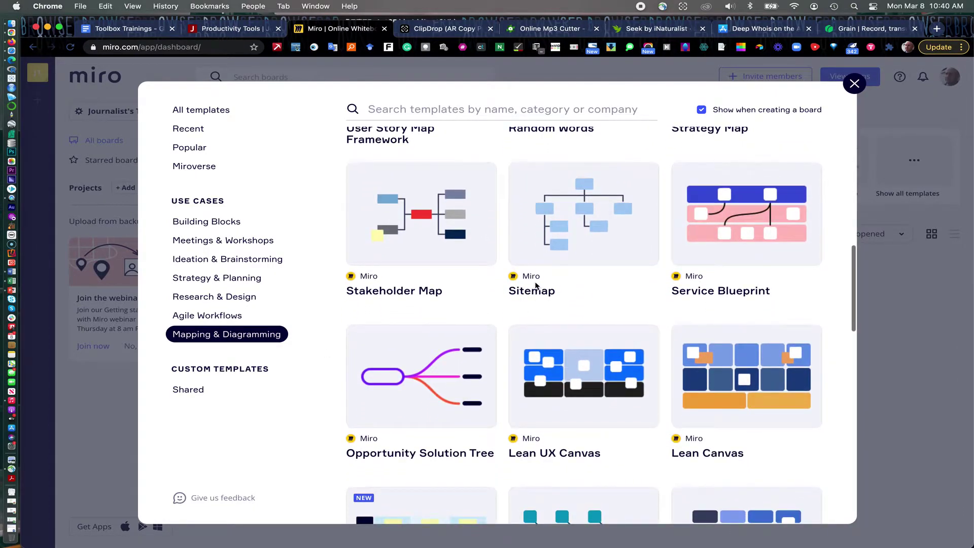
{"action": "left_click", "coordinate": [556, 246]}
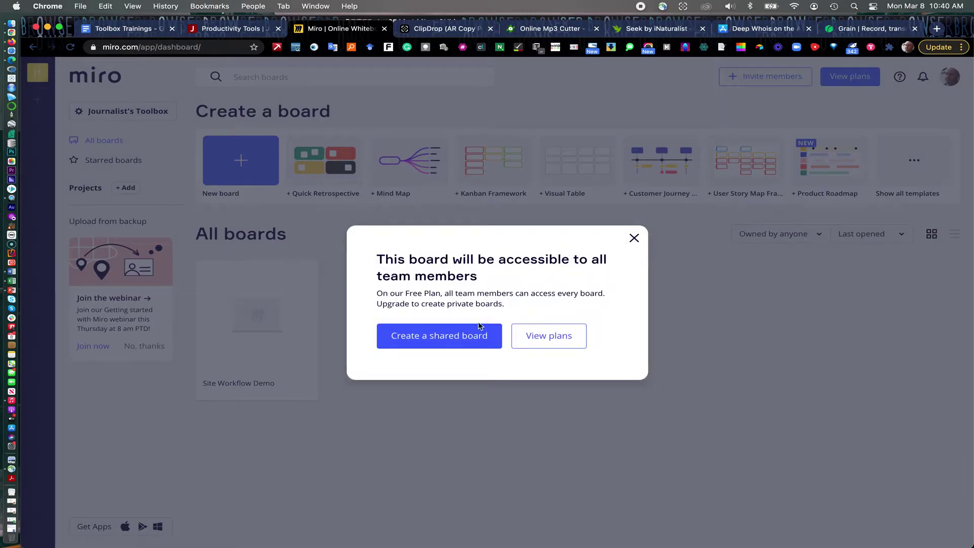
{"action": "left_click", "coordinate": [435, 337]}
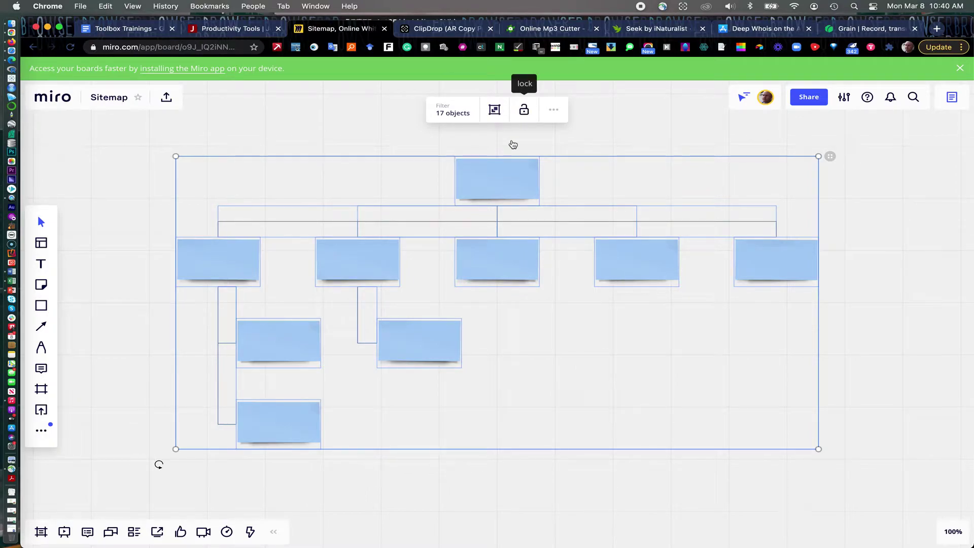
{"action": "left_click", "coordinate": [553, 111]}
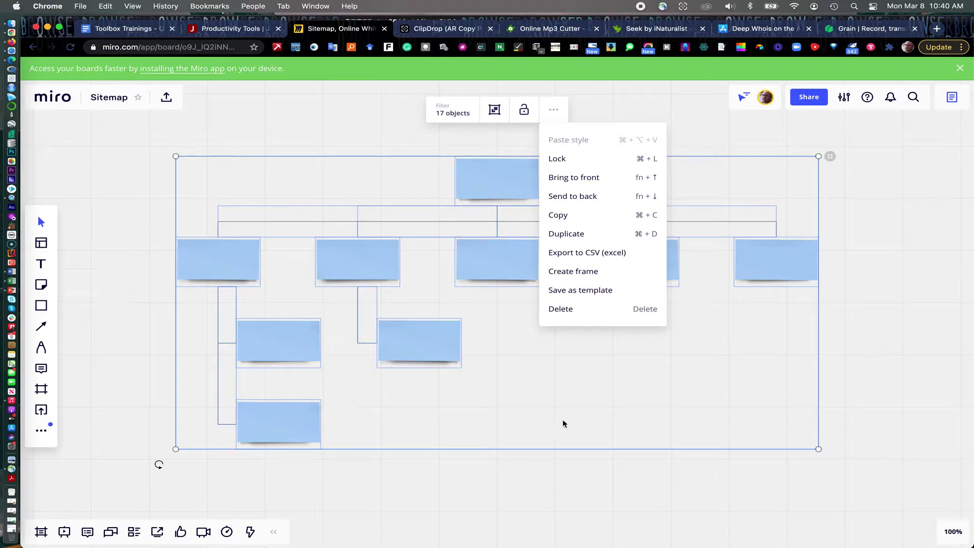
Place a blank yellow sticky note below the second-level sitemap boxes, then select the top box
{"action": "left_click", "coordinate": [41, 285]}
{"action": "left_click", "coordinate": [406, 411]}
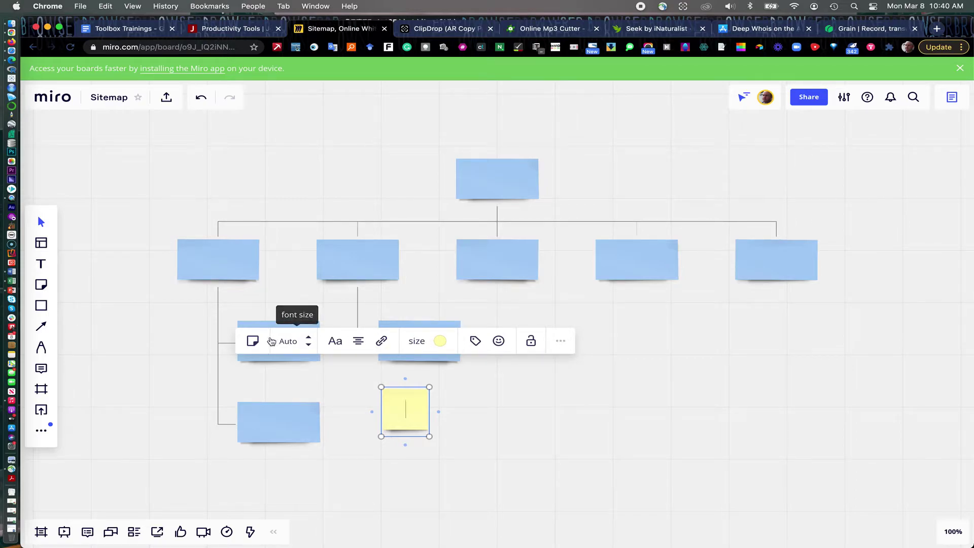
{"action": "left_click", "coordinate": [491, 181]}
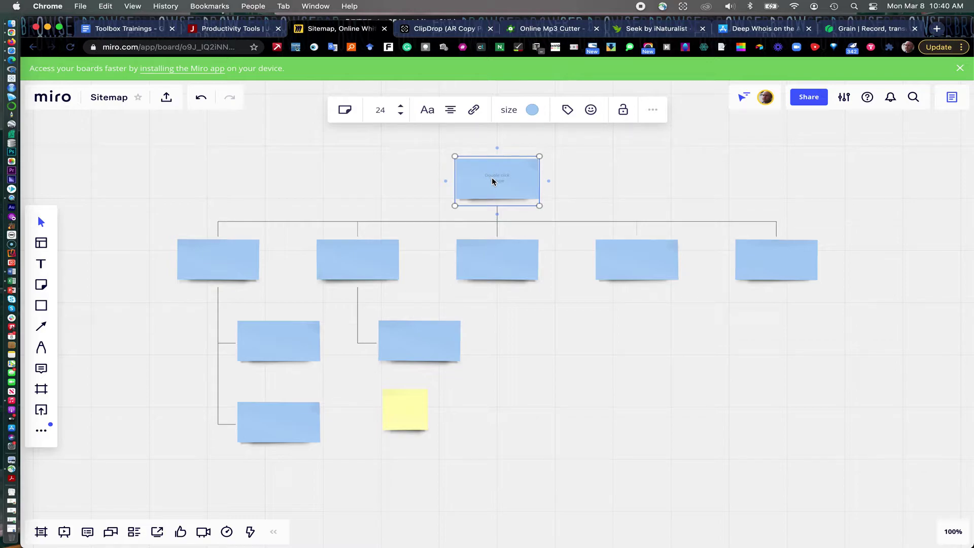
Label the top sitemap box 'Toolbox.org', fit the text, and start a text box in the first child box
{"action": "left_click", "coordinate": [41, 264]}
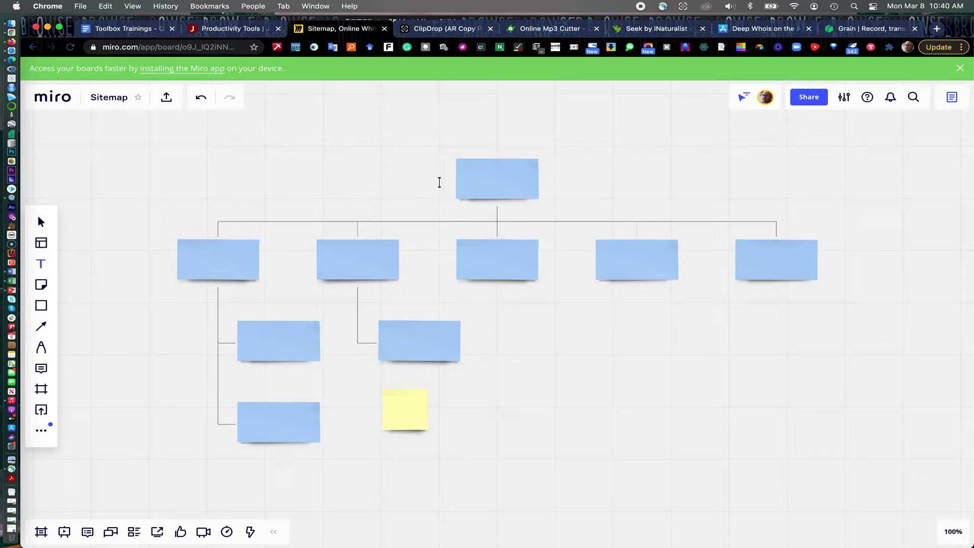
{"action": "left_click", "coordinate": [483, 182]}
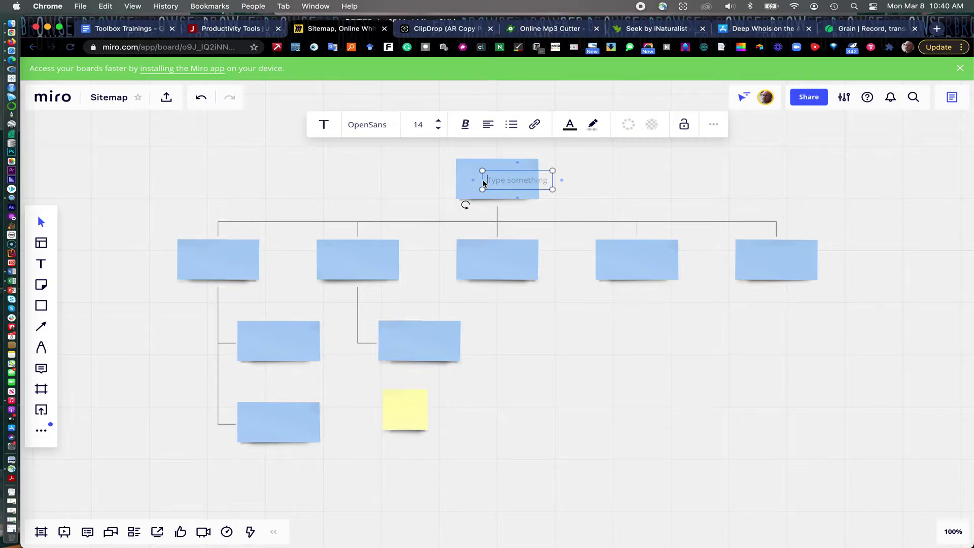
{"action": "type", "text": "Toolbox.o"}
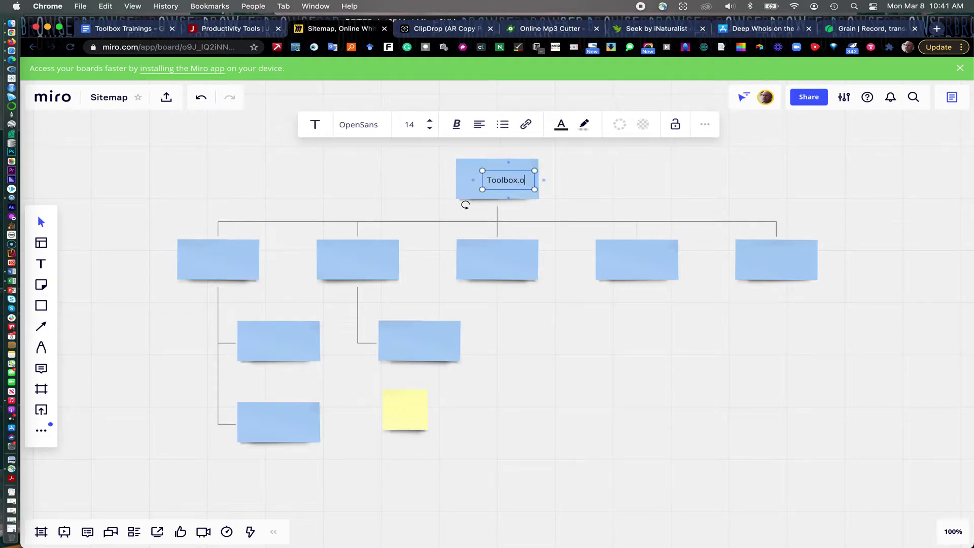
{"action": "type", "text": "rg"}
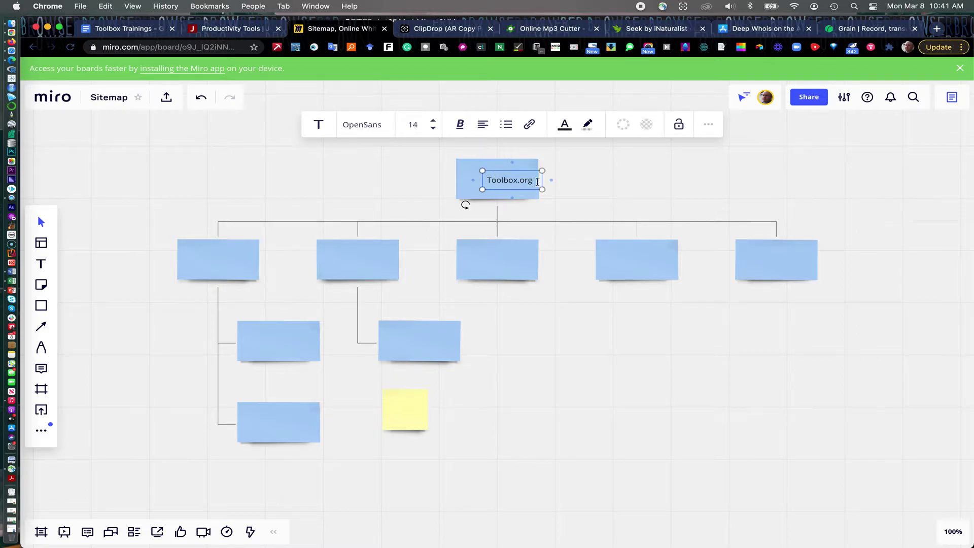
{"action": "left_click_drag", "start_coordinate": [542, 171], "coordinate": [463, 170]}
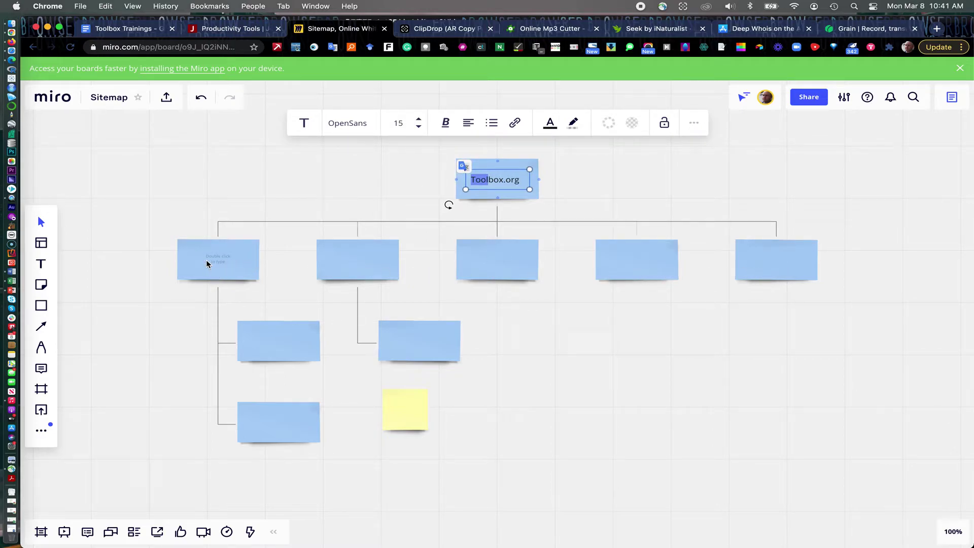
{"action": "left_click", "coordinate": [41, 263]}
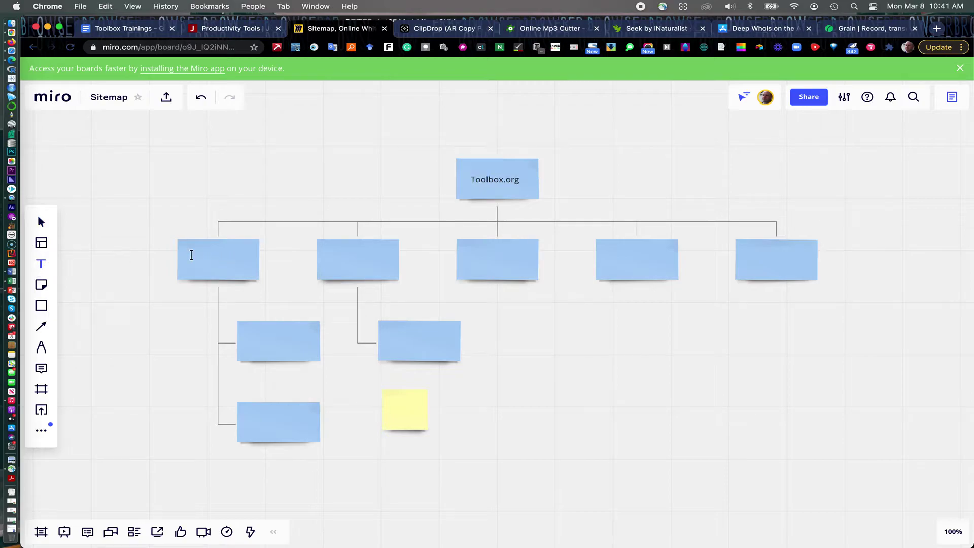
{"action": "left_click", "coordinate": [191, 255]}
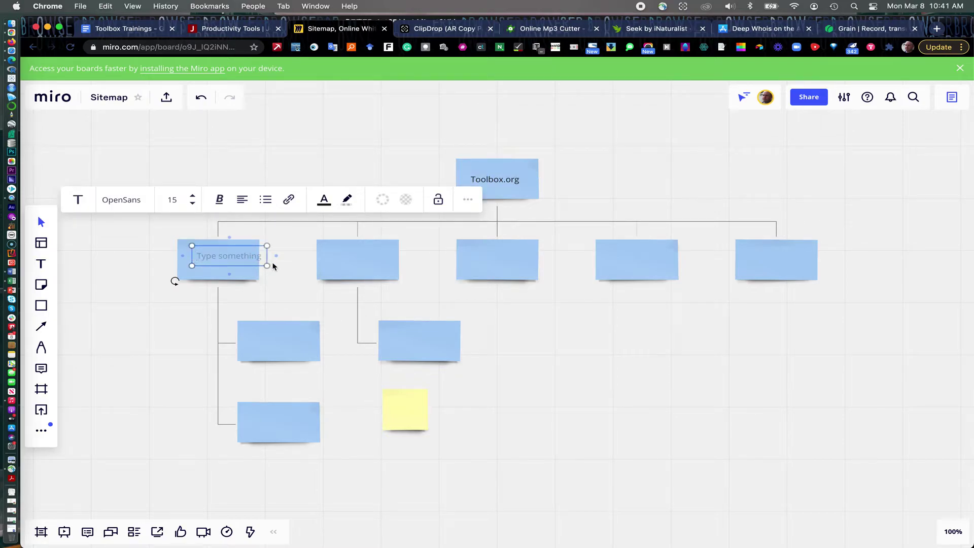
Label the left-branch boxes Data.html, Charts and Maps, then open the board's invite dialog
{"action": "type", "text": "Data"}
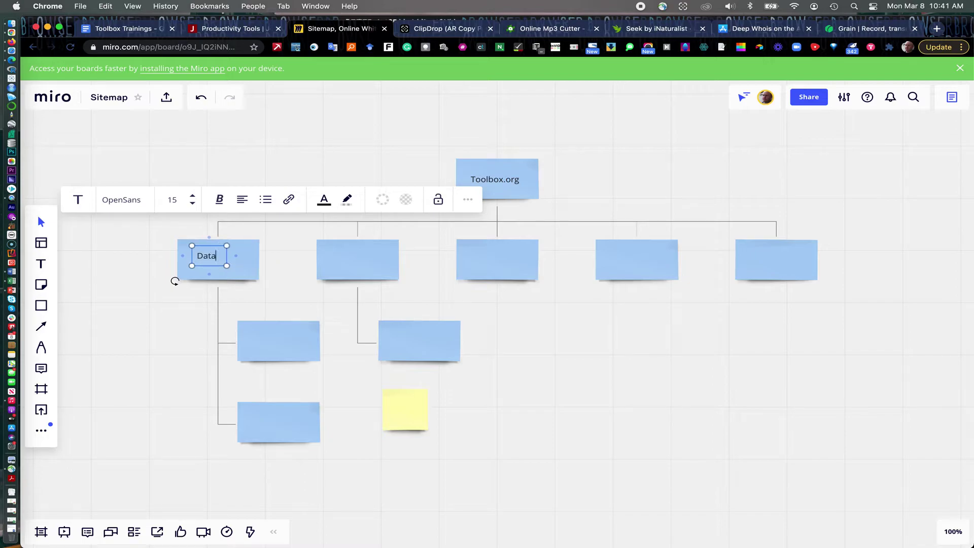
{"action": "type", "text": ".html"}
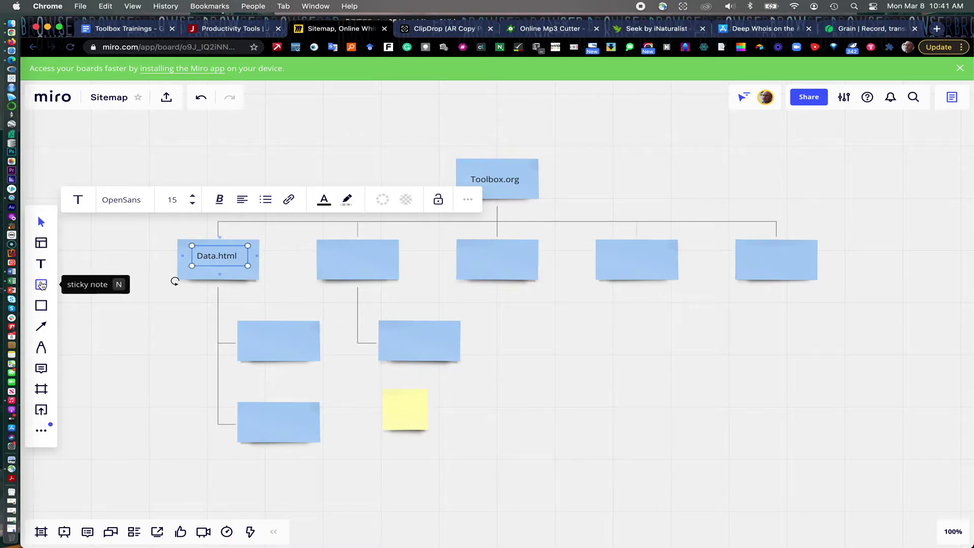
{"action": "left_click", "coordinate": [41, 263]}
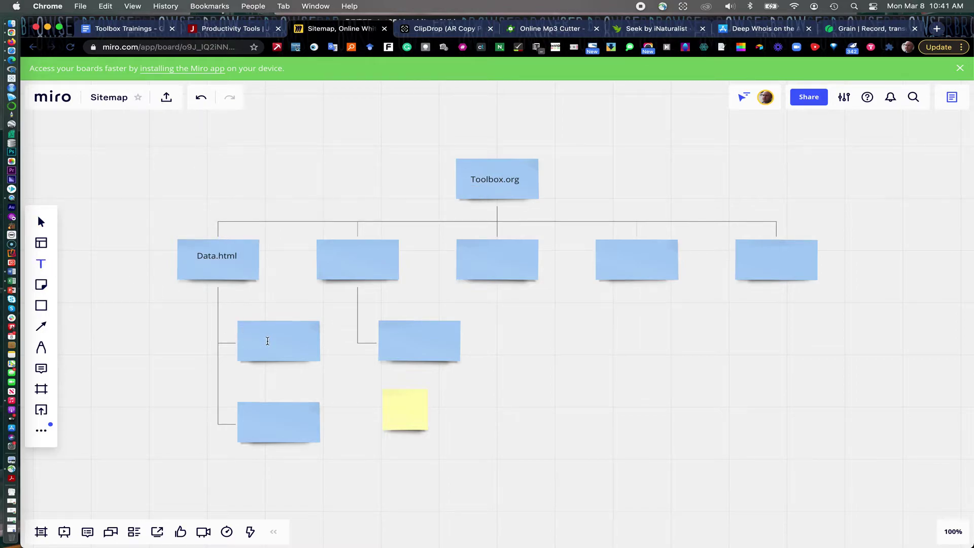
{"action": "left_click", "coordinate": [249, 340]}
{"action": "type", "text": "Charts"}
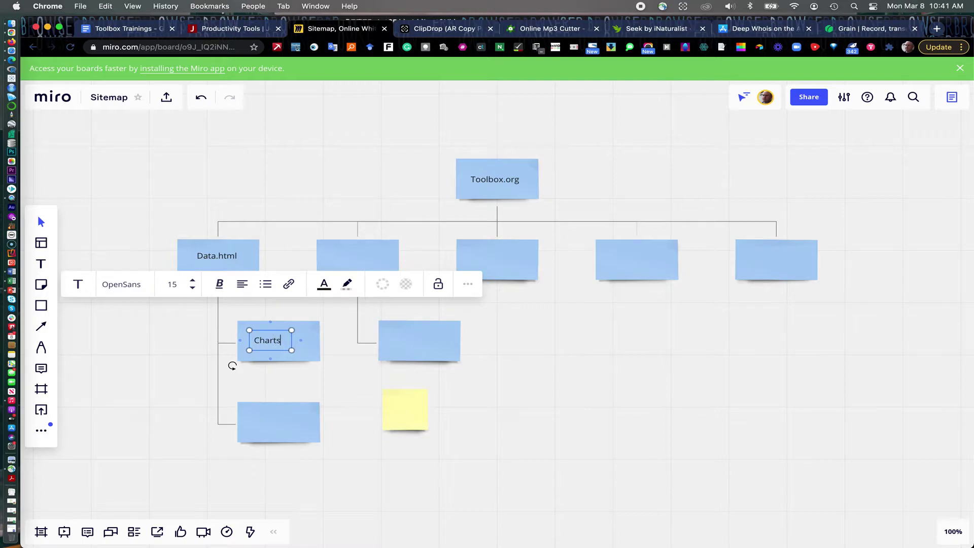
{"action": "left_click", "coordinate": [254, 422]}
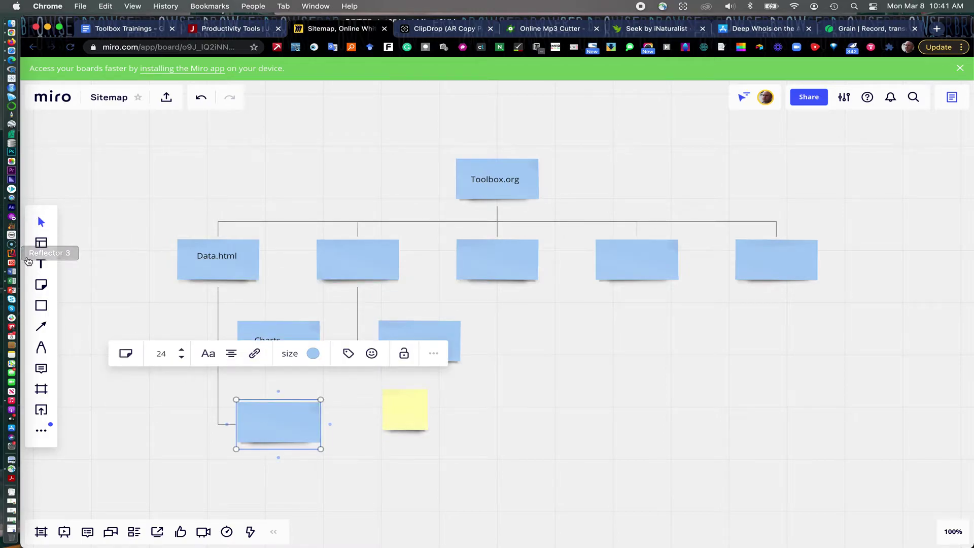
{"action": "left_click", "coordinate": [41, 263]}
{"action": "left_click", "coordinate": [262, 421]}
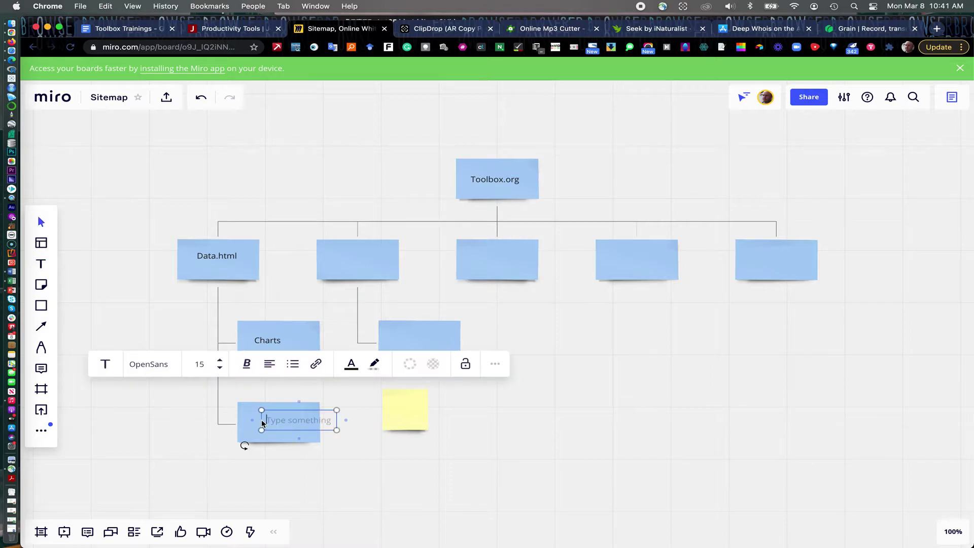
{"action": "type", "text": "Maps"}
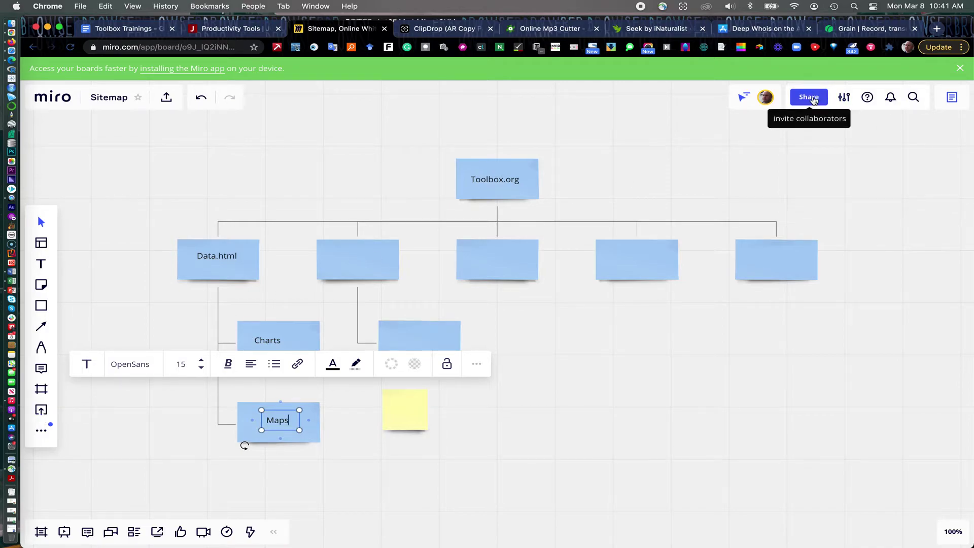
{"action": "left_click", "coordinate": [813, 99]}
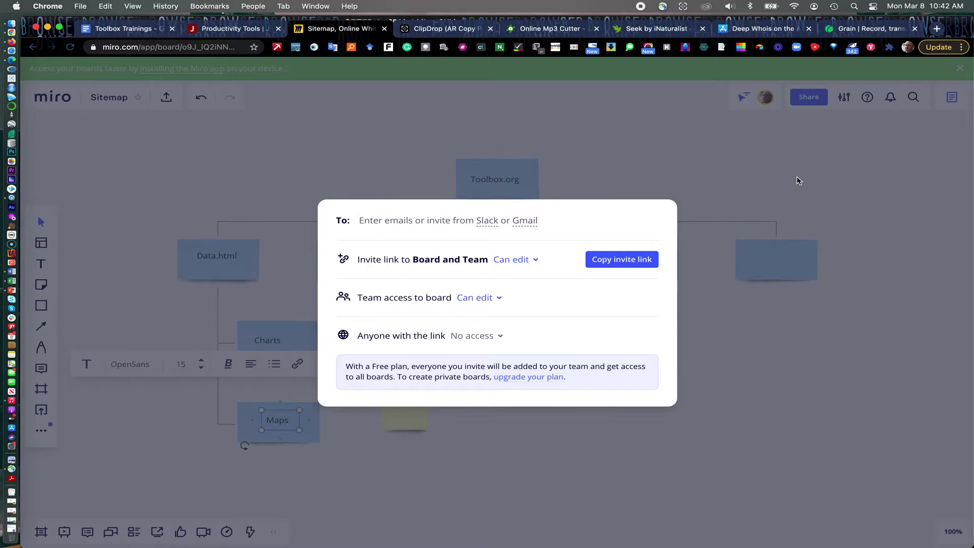
Close the invite dialog, dismiss the install-the-app banner, and leave the Sitemap board for the Miro dashboard
{"action": "left_click", "coordinate": [829, 167]}
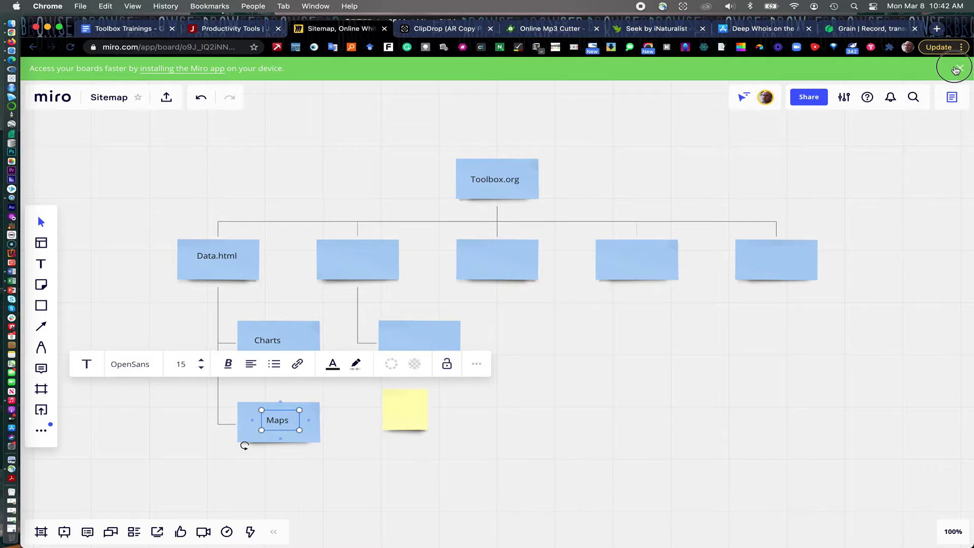
{"action": "left_click", "coordinate": [957, 69]}
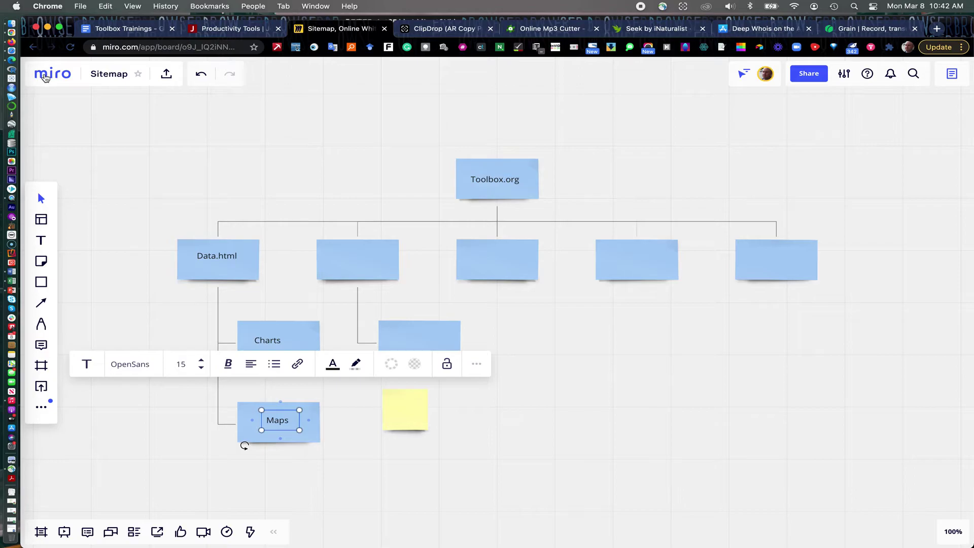
{"action": "left_click", "coordinate": [45, 76]}
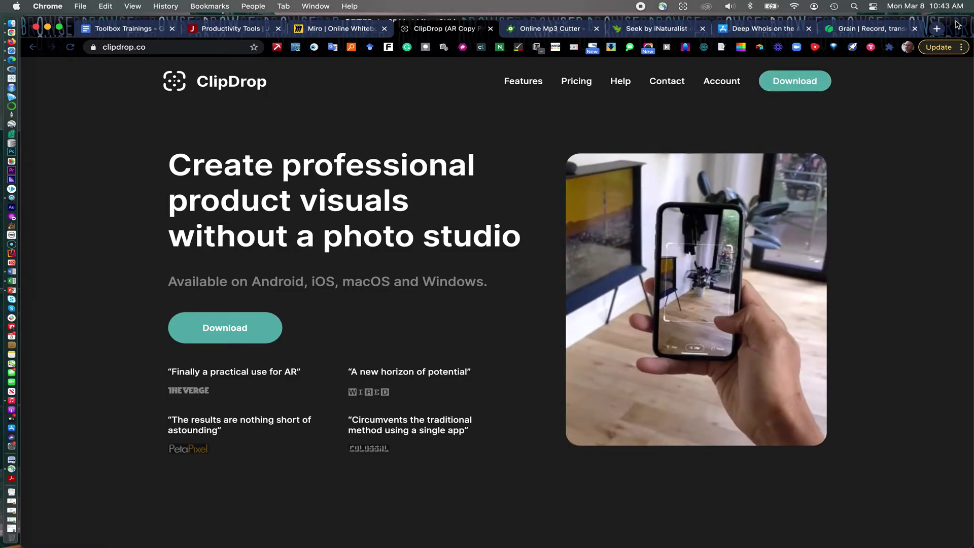
Move the Chrome window aside and bring the ClipDrop desktop app forward, repositioning its window
{"action": "left_click_drag", "start_coordinate": [956, 26], "coordinate": [913, 61]}
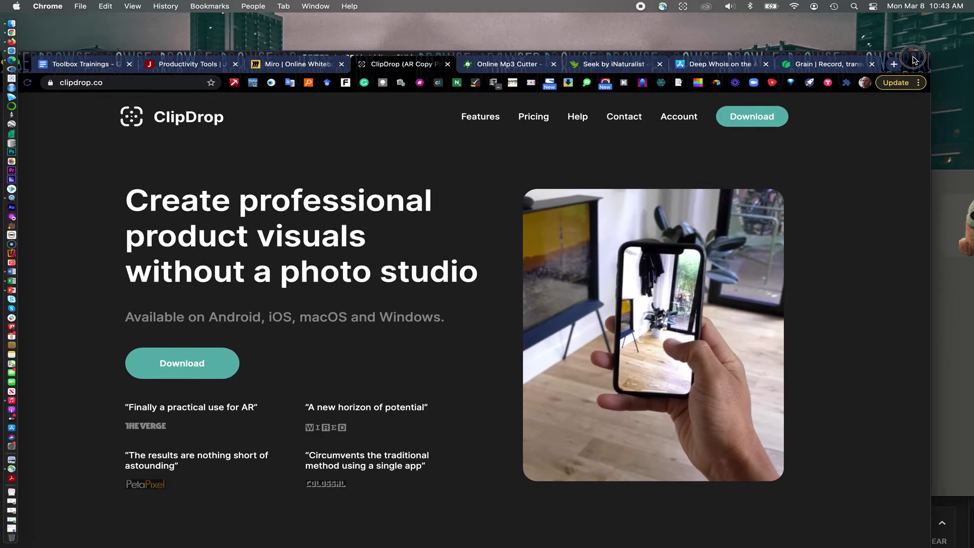
{"action": "left_click", "coordinate": [932, 177]}
{"action": "left_click_drag", "start_coordinate": [932, 177], "coordinate": [824, 138]}
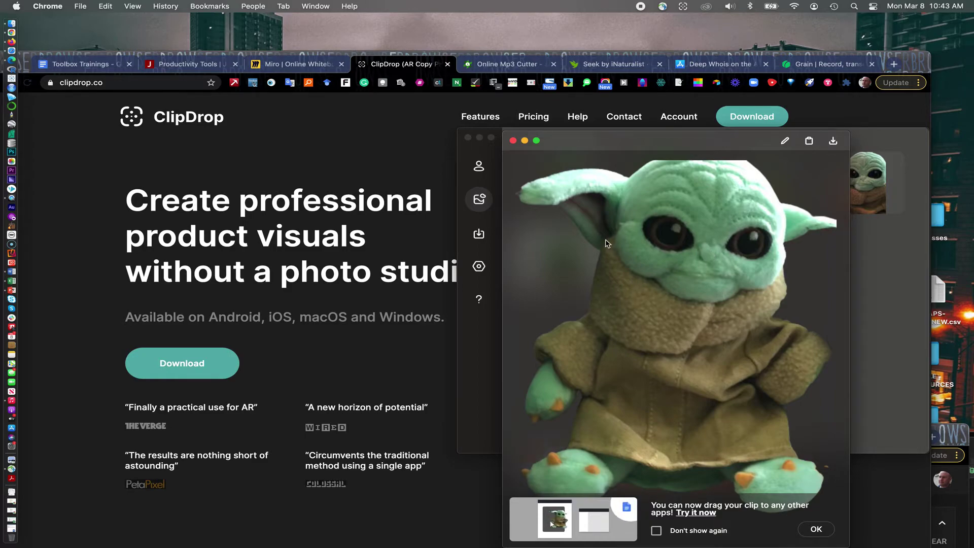
Reposition the plush toy clip window and dismiss the tip about dragging clips
{"action": "left_click_drag", "start_coordinate": [566, 137], "coordinate": [411, 39]}
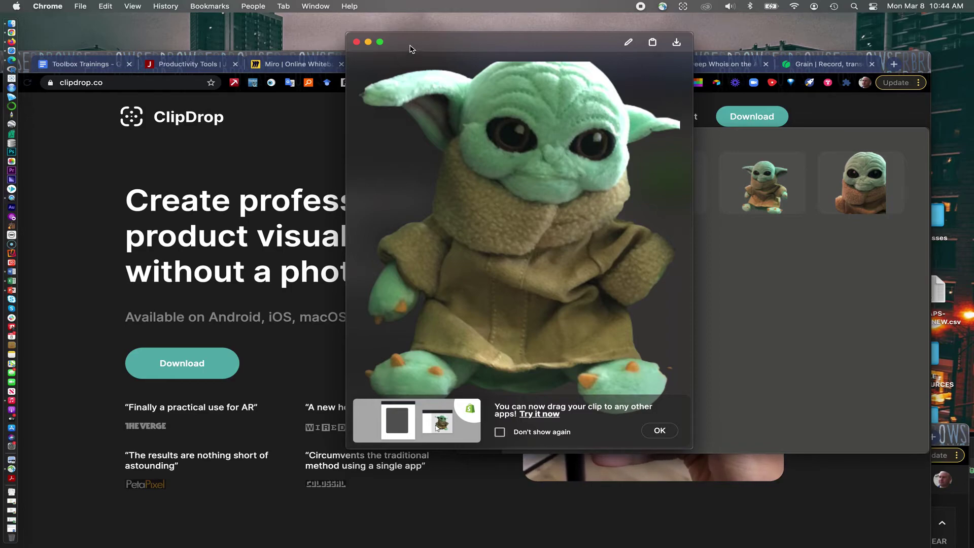
{"action": "left_click_drag", "start_coordinate": [423, 45], "coordinate": [469, 56]}
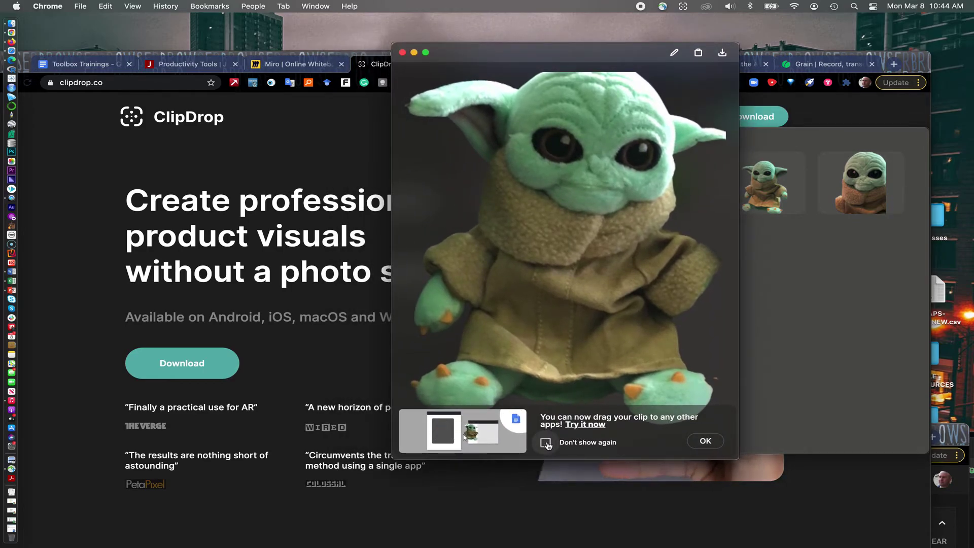
{"action": "left_click", "coordinate": [705, 442]}
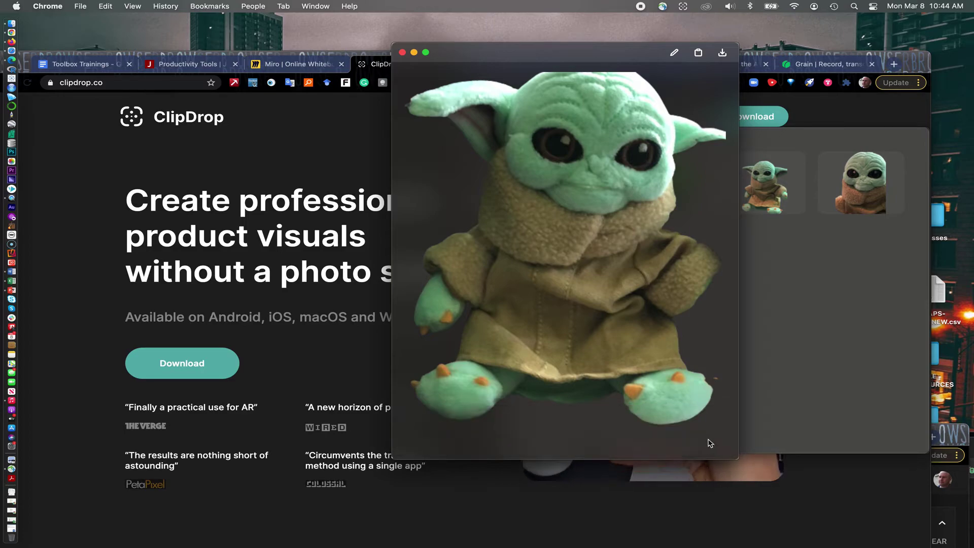
{"action": "left_click_drag", "start_coordinate": [519, 54], "coordinate": [286, 66]}
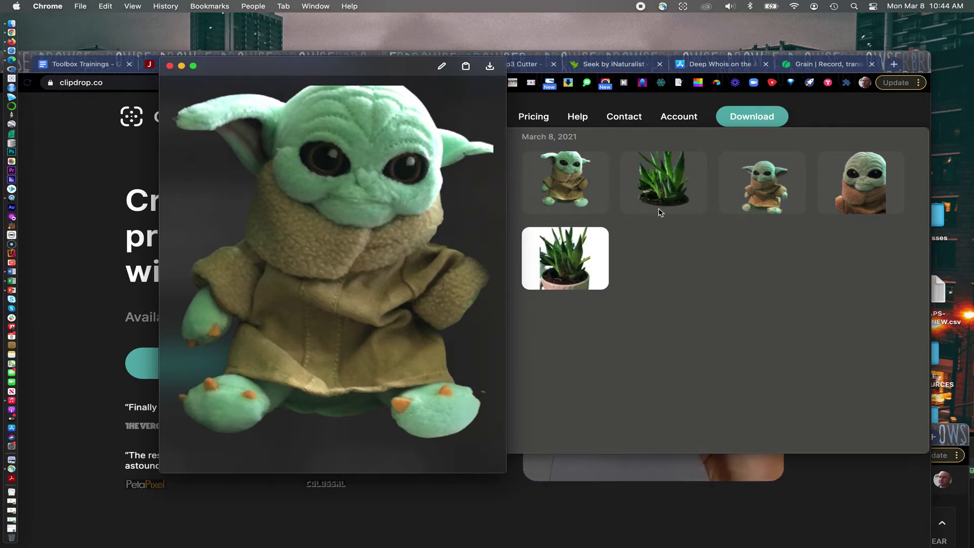
Close the plush toy image window, then close the ClipDrop desktop app
{"action": "left_click", "coordinate": [170, 67]}
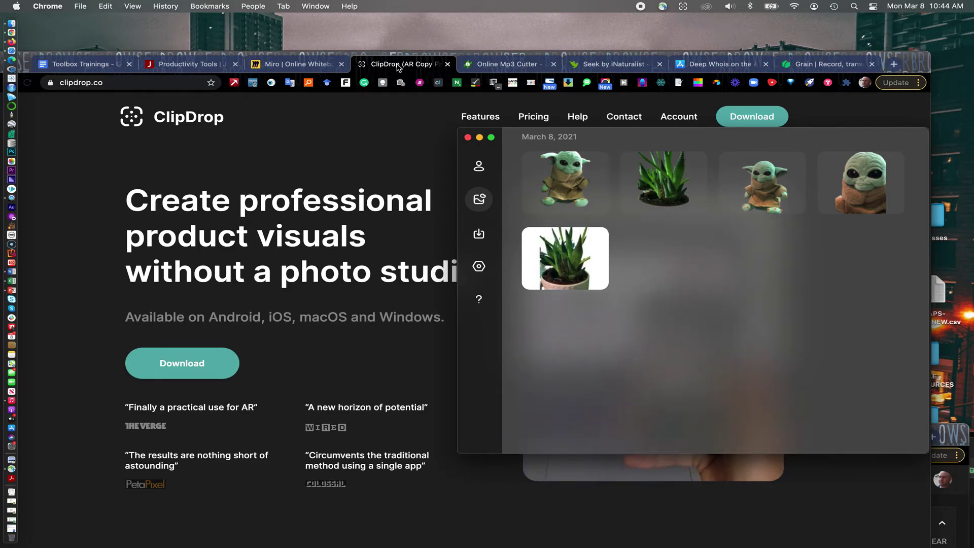
{"action": "mouse_move", "coordinate": [661, 193]}
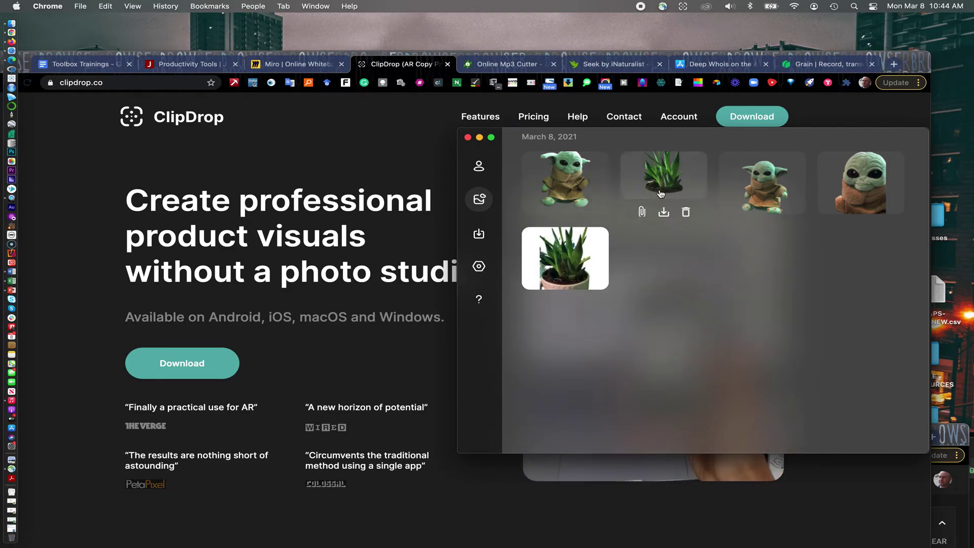
{"action": "left_click", "coordinate": [467, 138]}
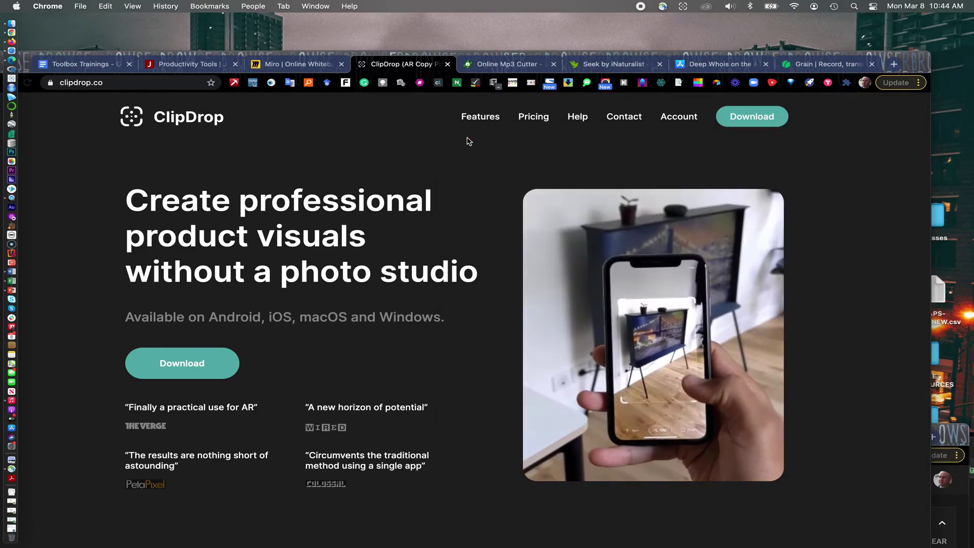
Switch to the 'Online Mp3 Cutter' browser tab showing AudioTrimmer
{"action": "left_click", "coordinate": [488, 64]}
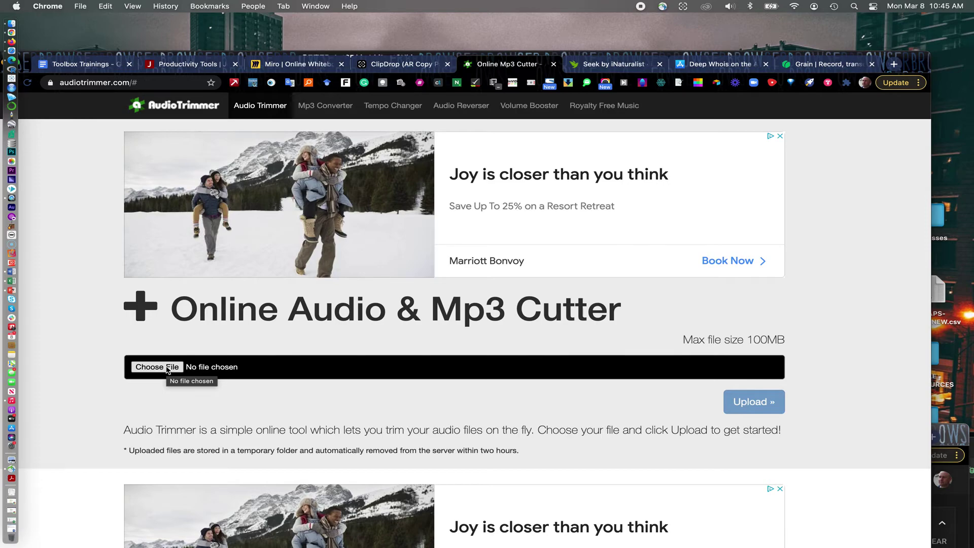
Upload OBAMAGUNSPEECH021513.mp3 from the Desktop into AudioTrimmer
{"action": "left_click", "coordinate": [167, 370]}
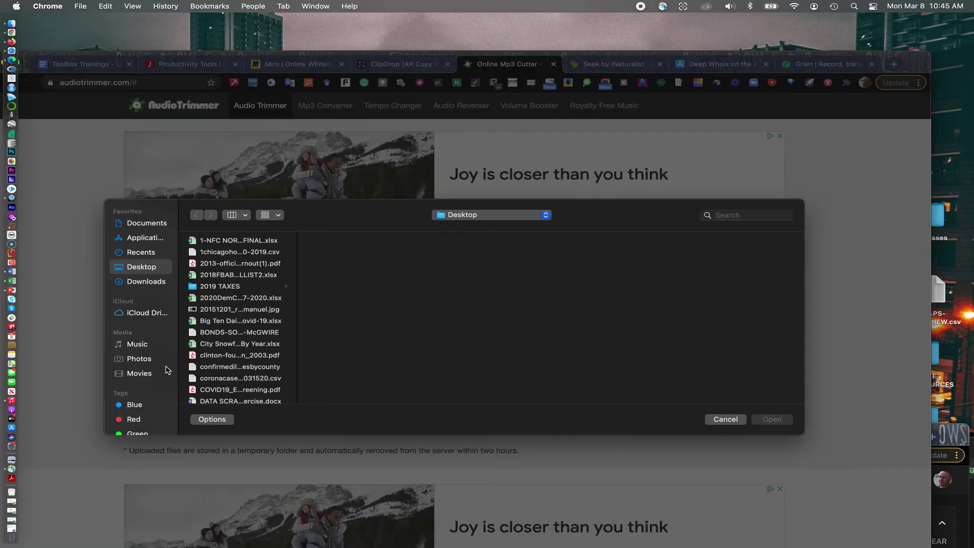
{"action": "scroll", "coordinate": [242, 372], "scroll_direction": "down", "scroll_amount": 15}
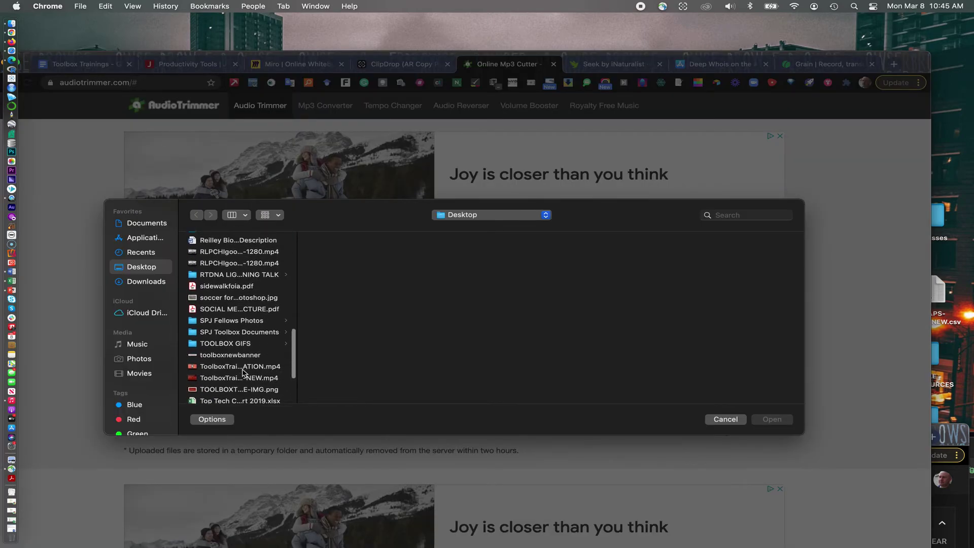
{"action": "scroll", "coordinate": [242, 374], "scroll_direction": "up", "scroll_amount": 10}
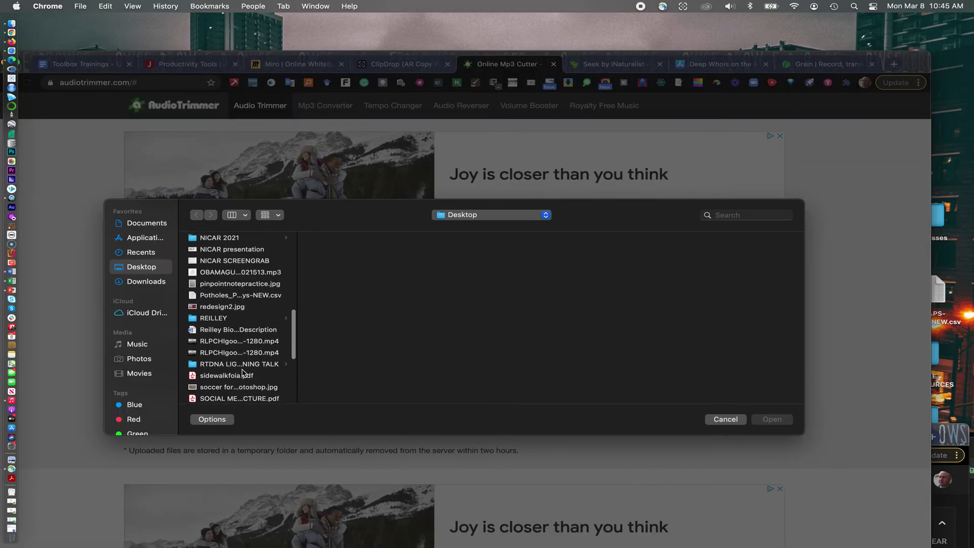
{"action": "left_click", "coordinate": [240, 304]}
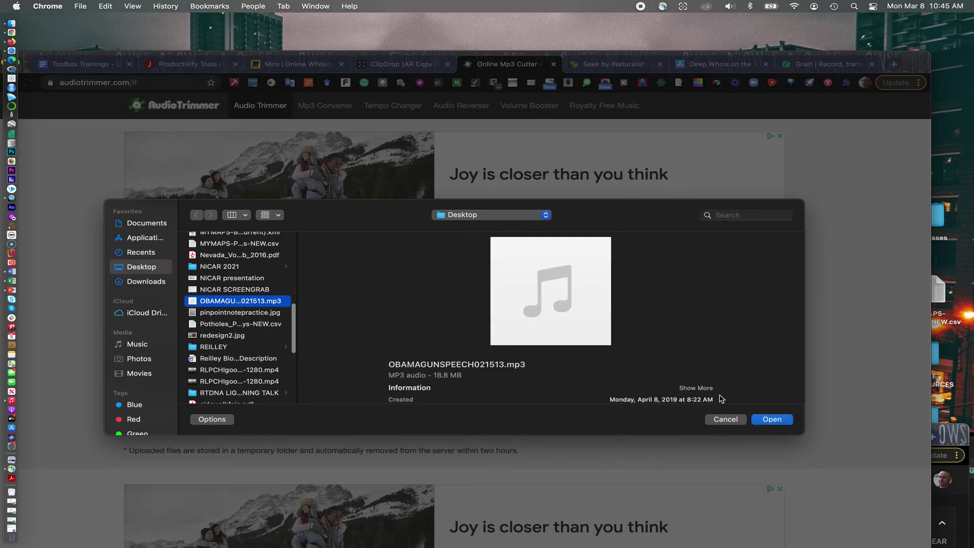
{"action": "left_click", "coordinate": [776, 419]}
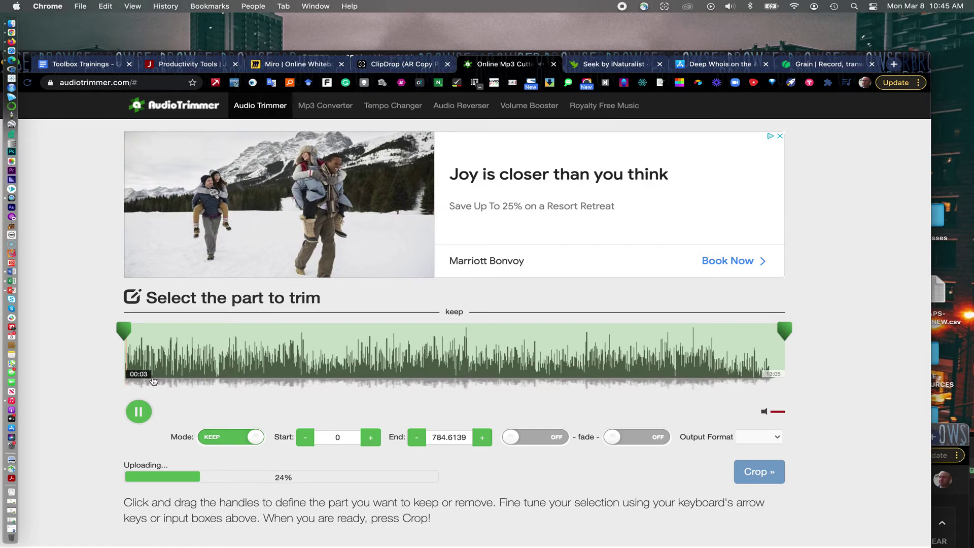
Lower the volume, keep mp3 as the output format, and pause playback
{"action": "key", "text": "XF86AudioRaiseVolume"}
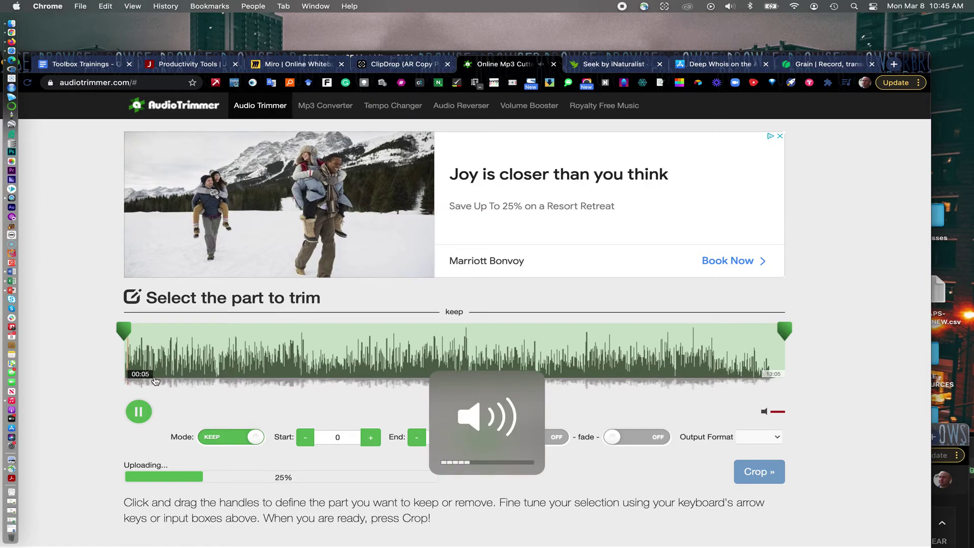
{"action": "key", "text": "XF86AudioLowerVolume"}
{"action": "key", "text": "XF86AudioLowerVolume"}
{"action": "key", "text": "XF86AudioLowerVolume"}
{"action": "key", "text": "XF86AudioLowerVolume"}
{"action": "key", "text": "XF86AudioLowerVolume"}
{"action": "key", "text": "XF86AudioLowerVolume"}
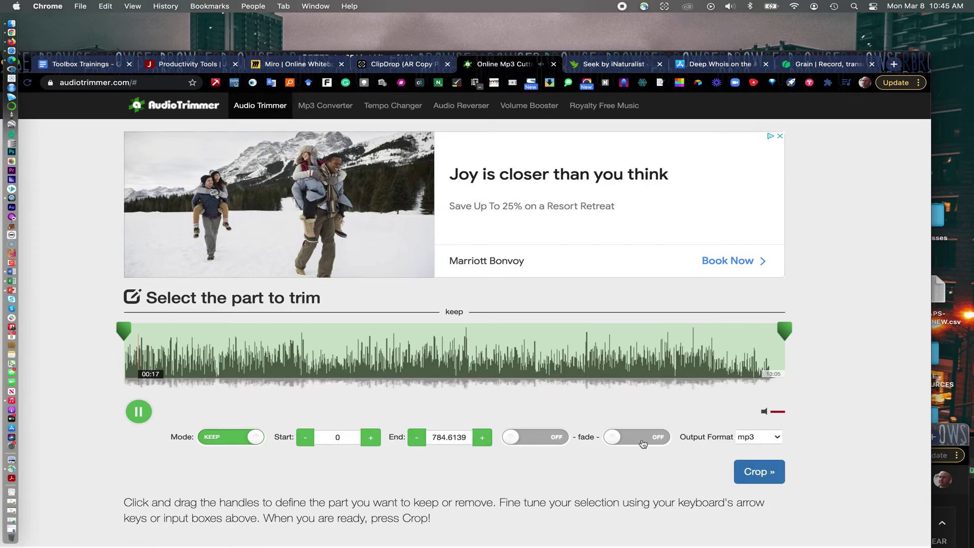
{"action": "left_click", "coordinate": [779, 439]}
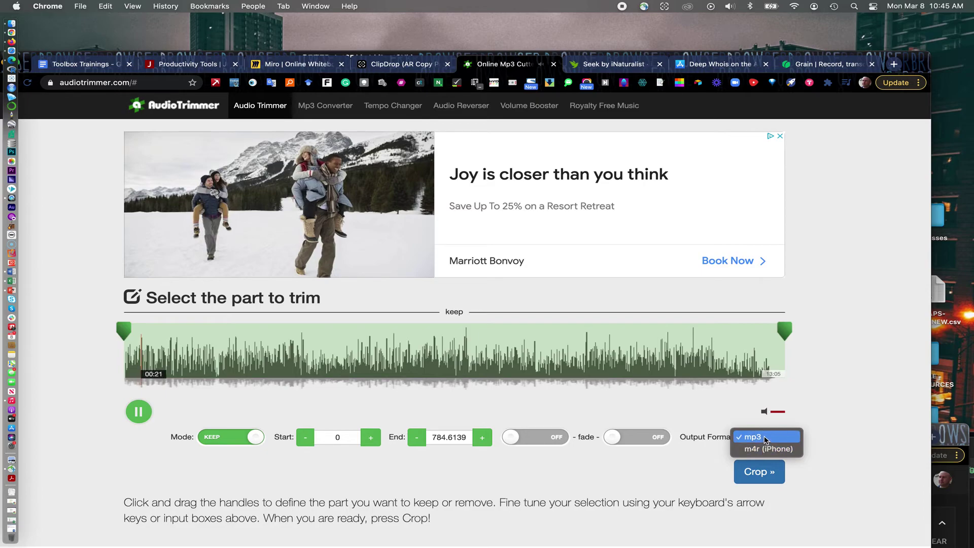
{"action": "left_click", "coordinate": [761, 437]}
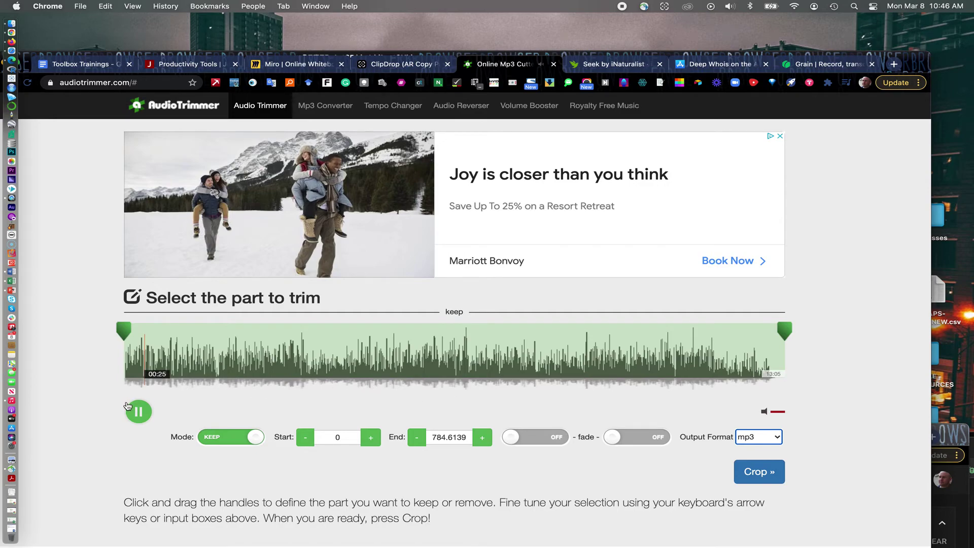
{"action": "left_click", "coordinate": [138, 411]}
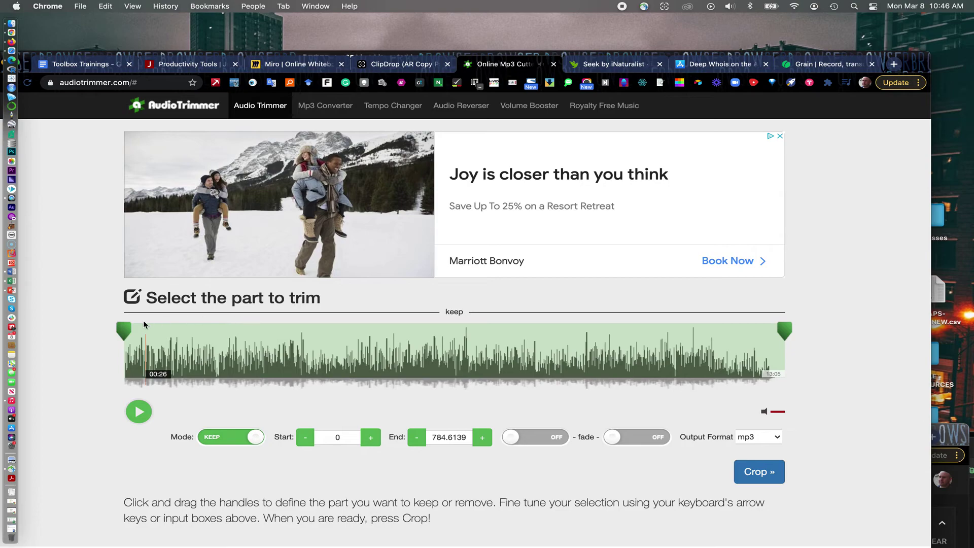
Set the kept section to start 4.91 and end 114.43 seconds, preview it, and crop
{"action": "left_click", "coordinate": [125, 328]}
{"action": "left_click_drag", "start_coordinate": [126, 328], "coordinate": [130, 328]}
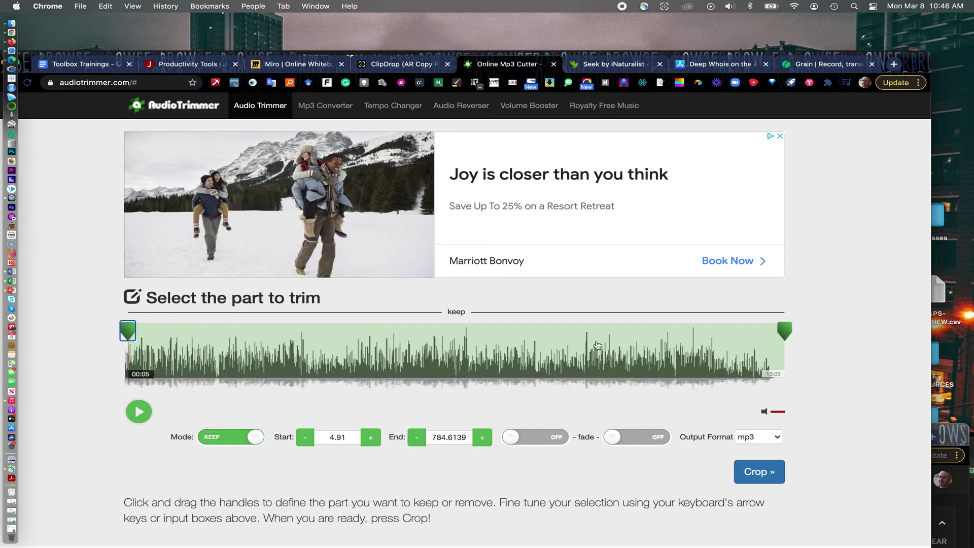
{"action": "left_click_drag", "start_coordinate": [785, 332], "coordinate": [220, 334]}
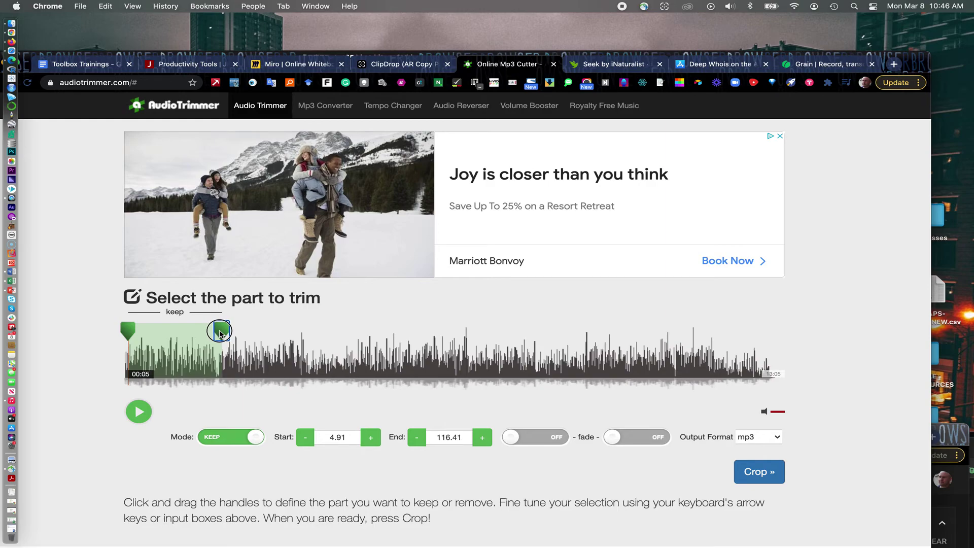
{"action": "left_click", "coordinate": [220, 333]}
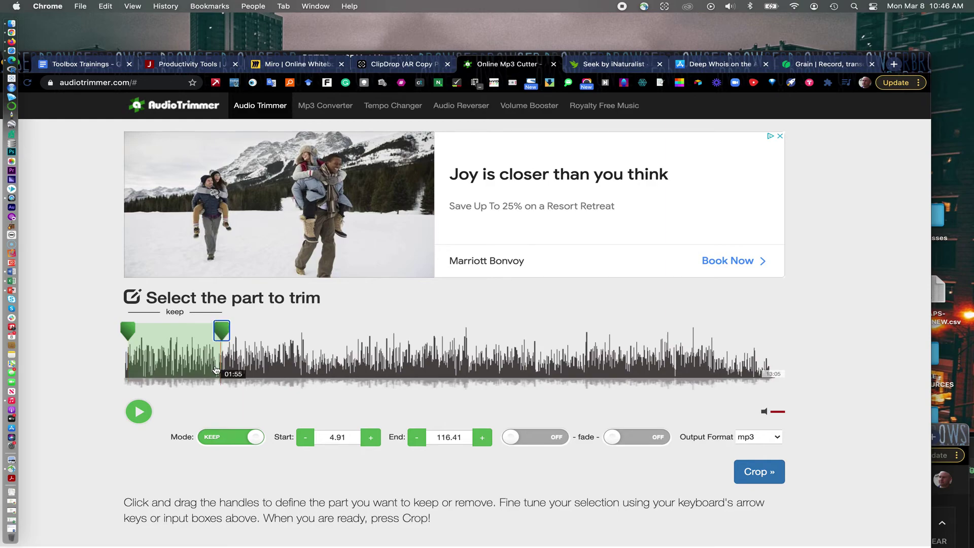
{"action": "left_click_drag", "start_coordinate": [221, 325], "coordinate": [219, 325]}
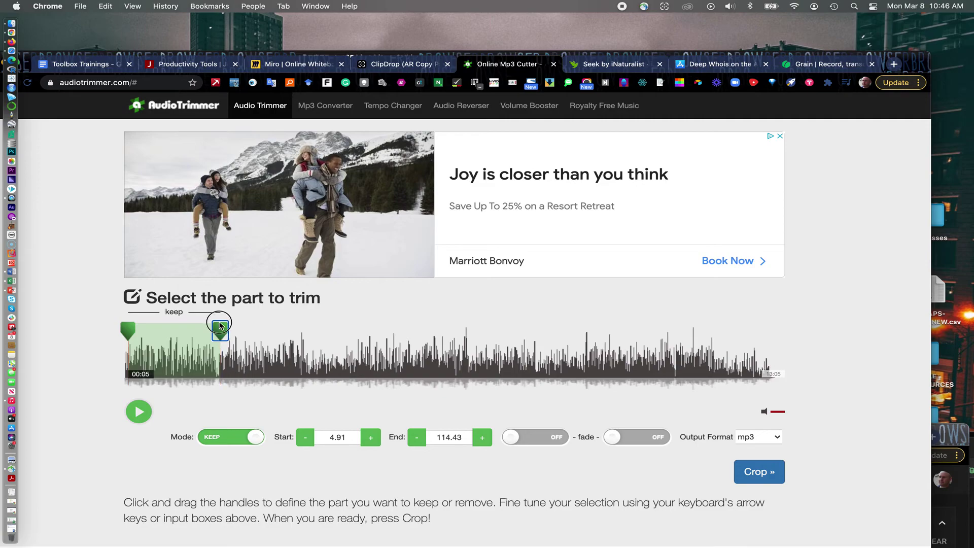
{"action": "left_click", "coordinate": [221, 325]}
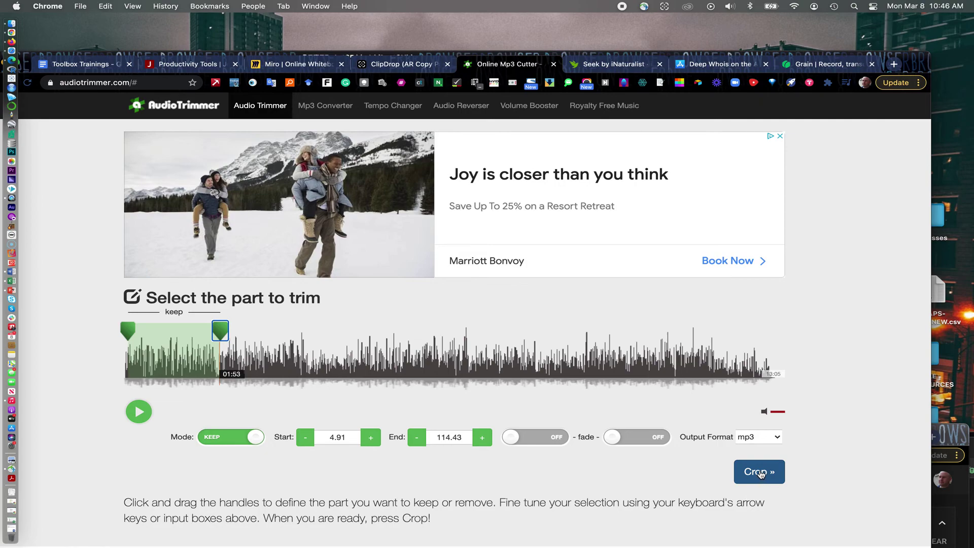
{"action": "left_click", "coordinate": [759, 472]}
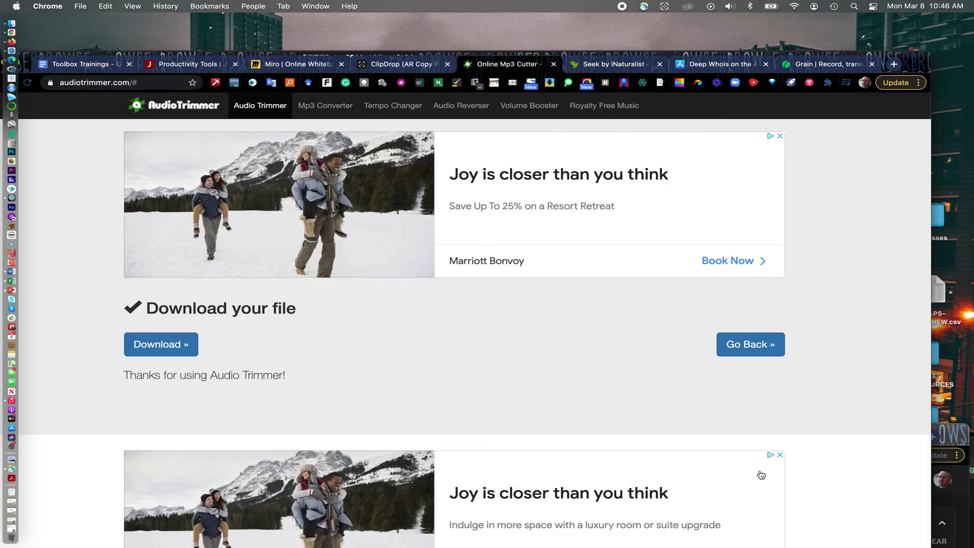
Download the trimmed MP3 and confirm it appears in the Dock's Downloads stack
{"action": "left_click", "coordinate": [172, 348]}
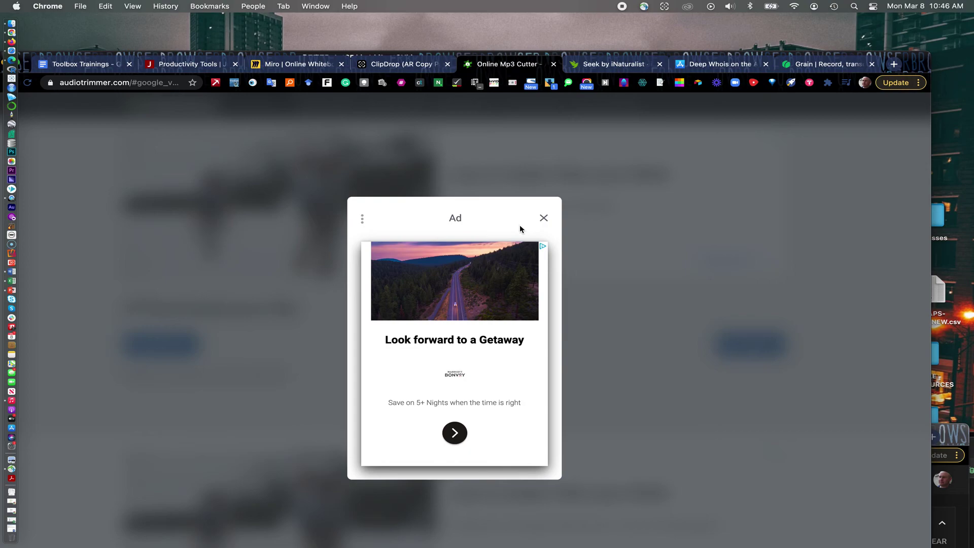
{"action": "left_click", "coordinate": [11, 492]}
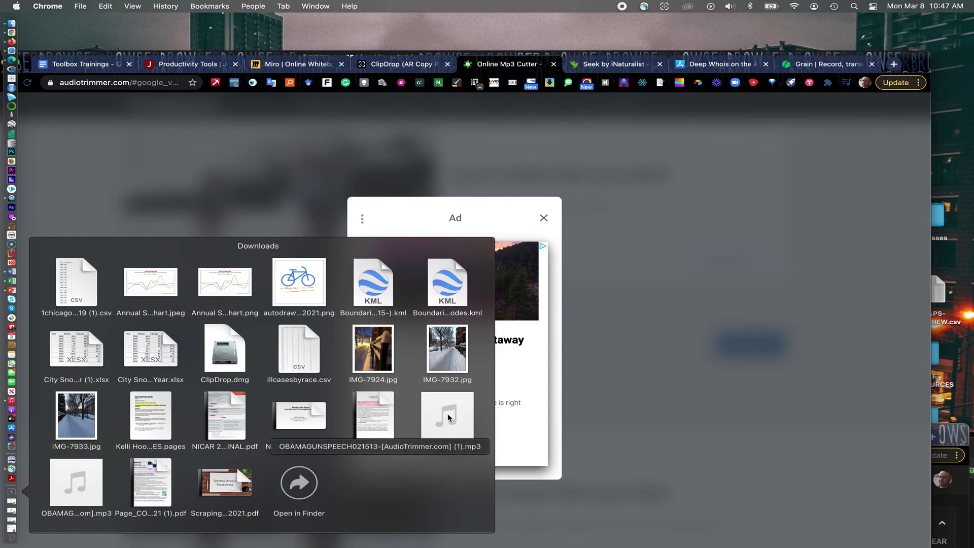
{"action": "left_click", "coordinate": [650, 345]}
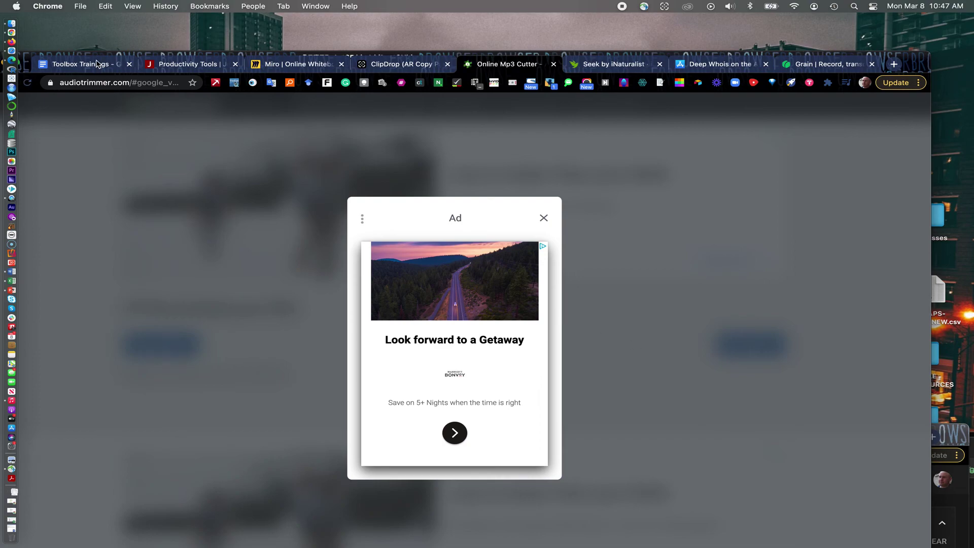
Switch to the Journalist's Toolbox tab and move the Chrome window so the whole page shows
{"action": "left_click", "coordinate": [96, 64]}
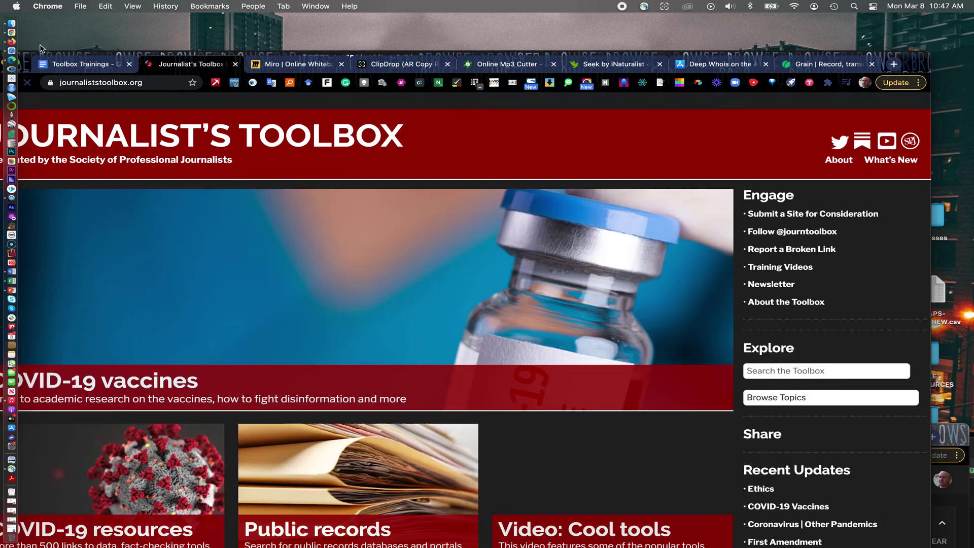
{"action": "left_click_drag", "start_coordinate": [29, 50], "coordinate": [72, 27]}
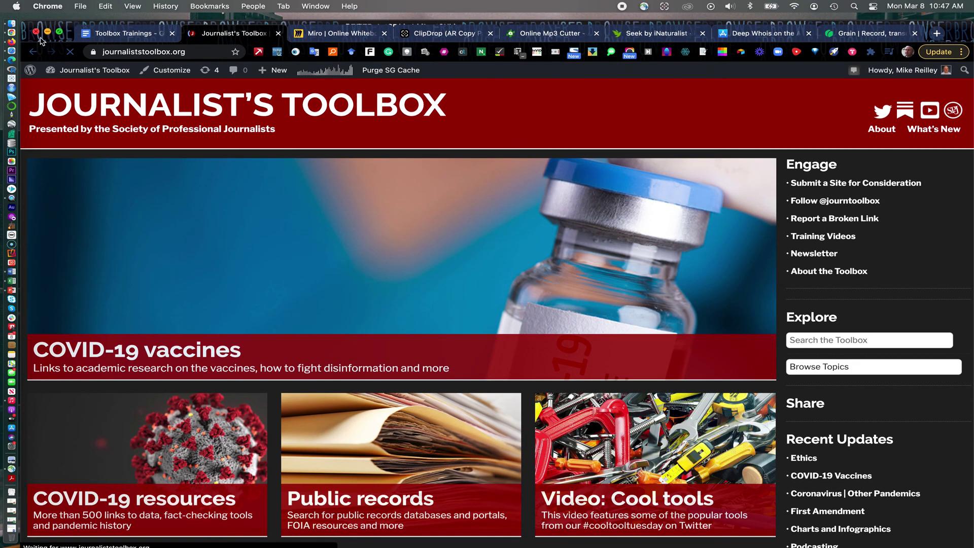